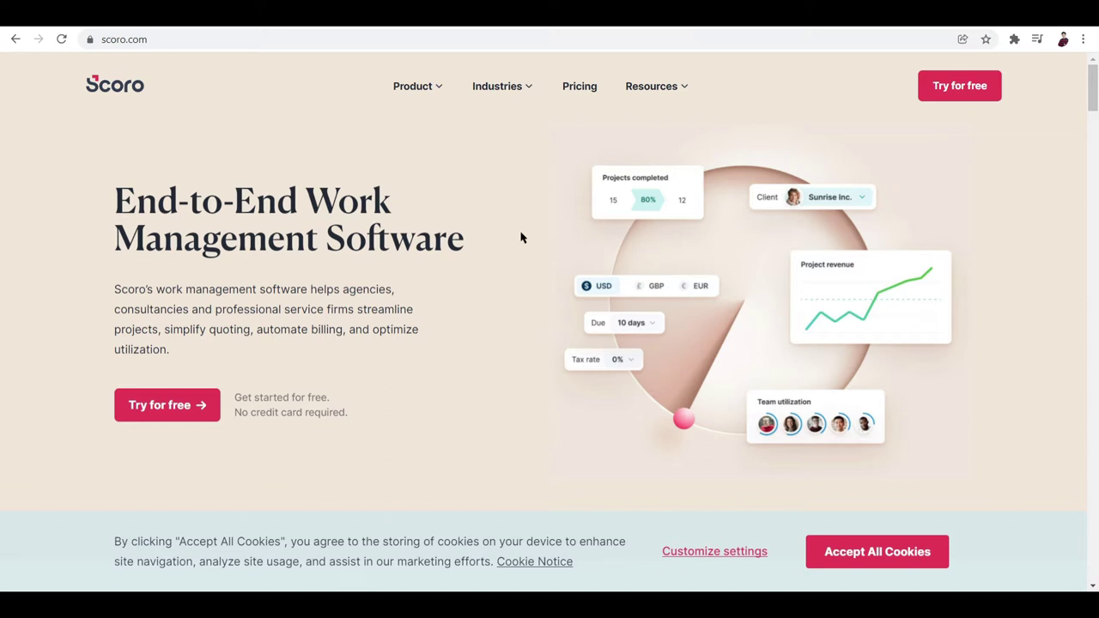
Start a Scoro free trial with your work email and the Terms of Use accepted
{"action": "scroll", "coordinate": [232, 277], "scroll_direction": "down", "scroll_amount": 4}
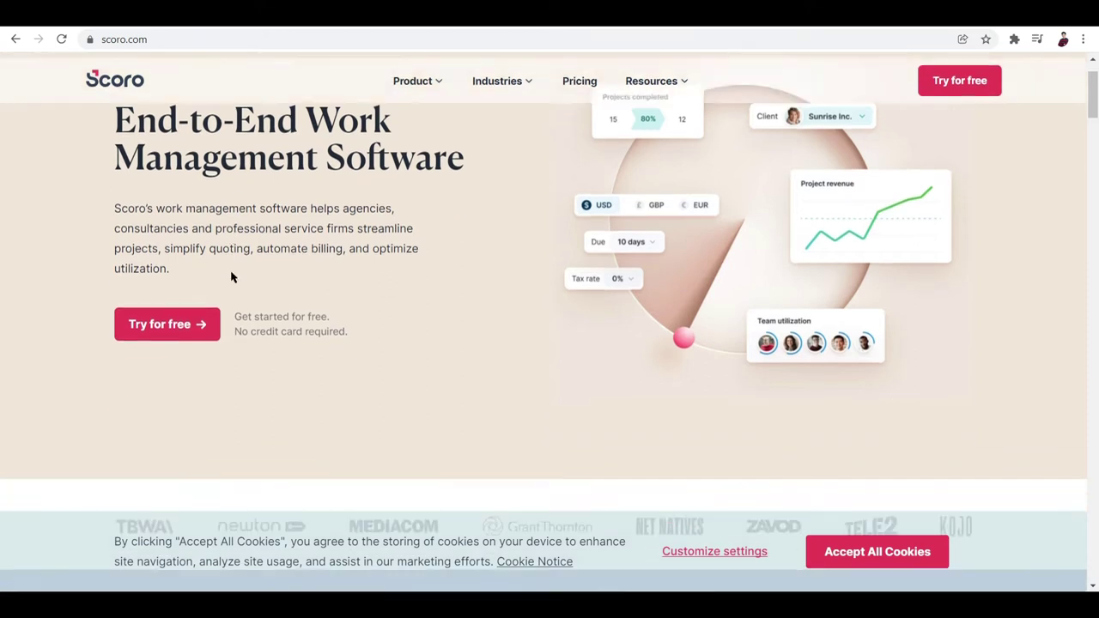
{"action": "scroll", "coordinate": [231, 278], "scroll_direction": "up", "scroll_amount": 5}
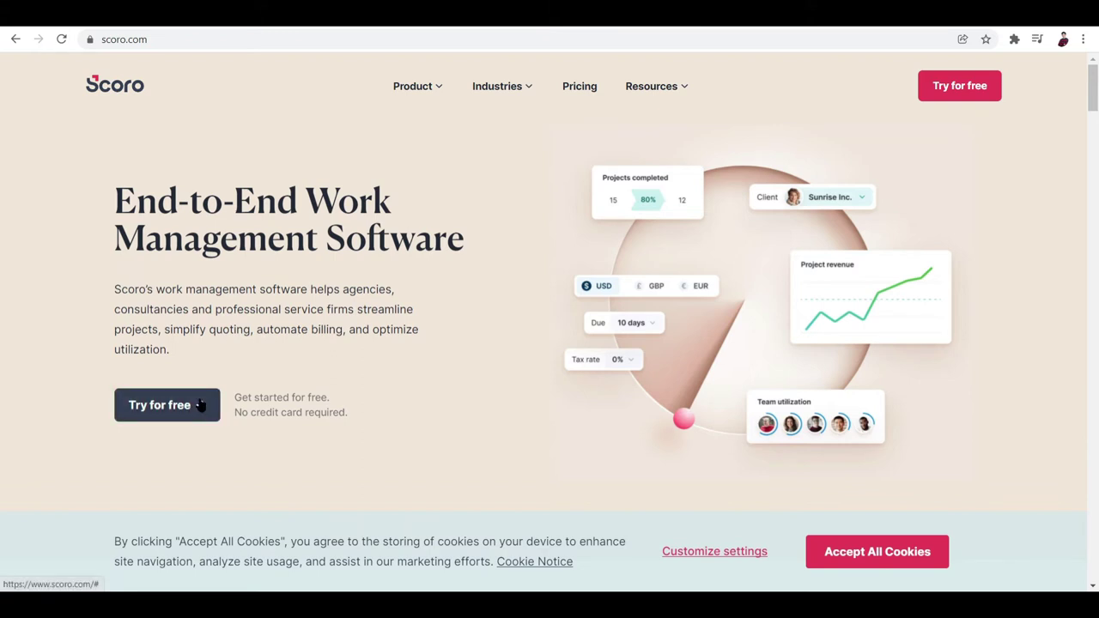
{"action": "left_click", "coordinate": [199, 404]}
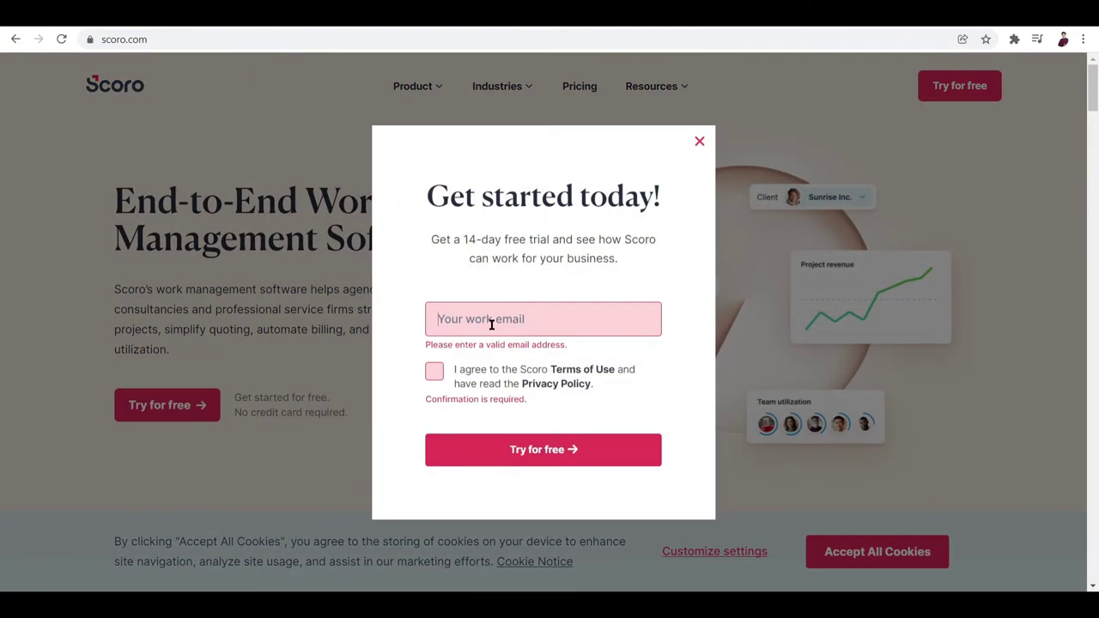
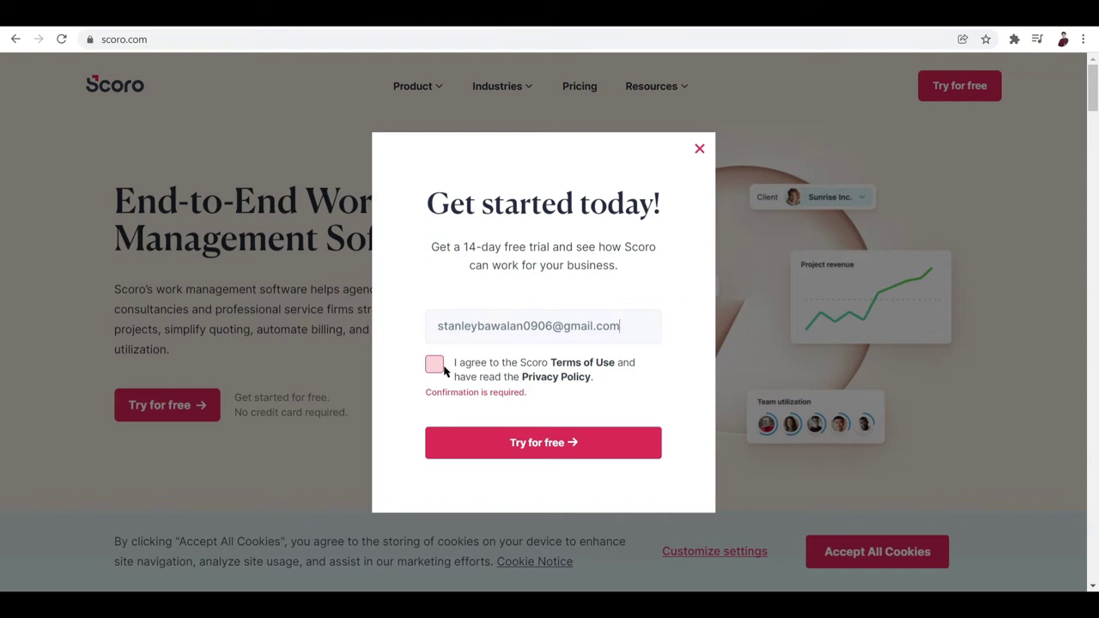
{"action": "left_click", "coordinate": [434, 364]}
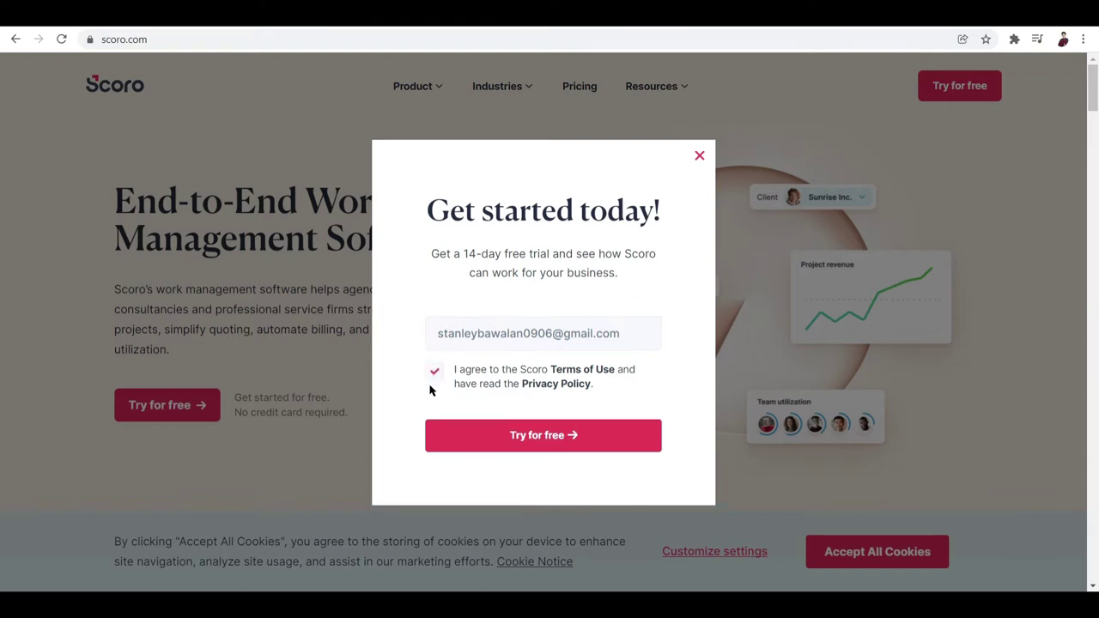
{"action": "left_click", "coordinate": [569, 438]}
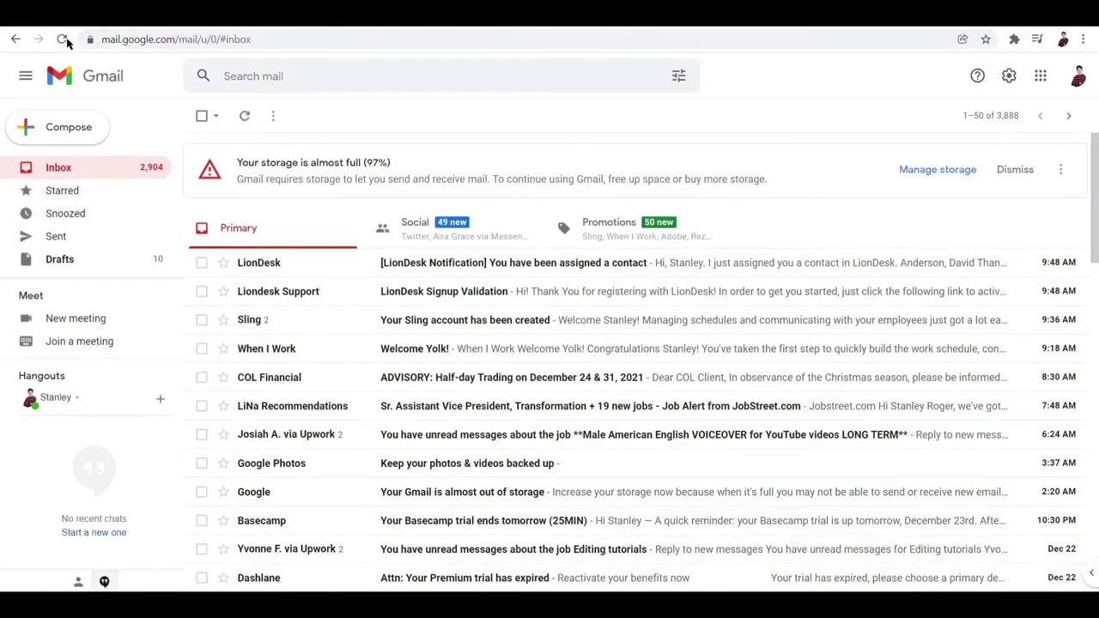
Refresh Gmail and open Team Scoro's 'Please verify your account' email
{"action": "left_click", "coordinate": [62, 39]}
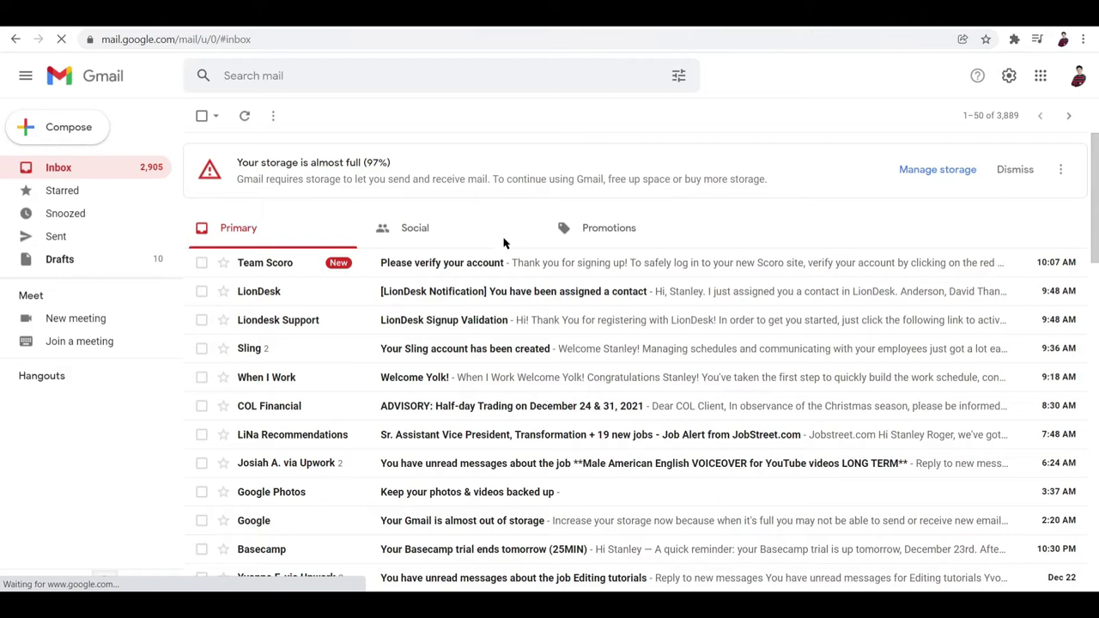
{"action": "left_click", "coordinate": [388, 268]}
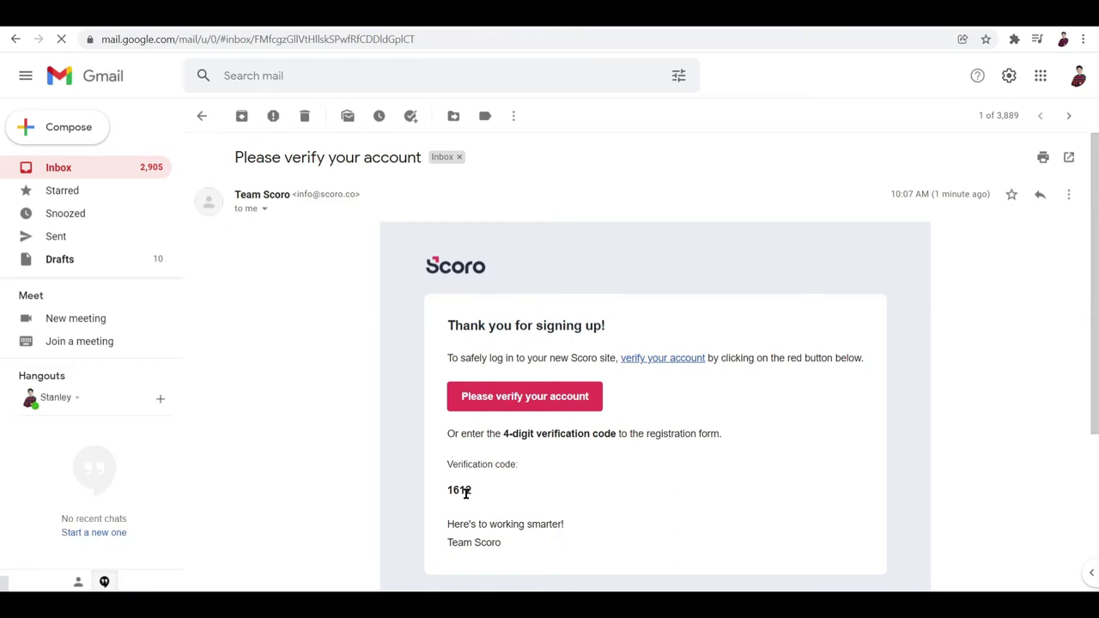
Enter the 4-digit verification code from the email on the Scoro page
{"action": "key", "text": "ctrl+Tab"}
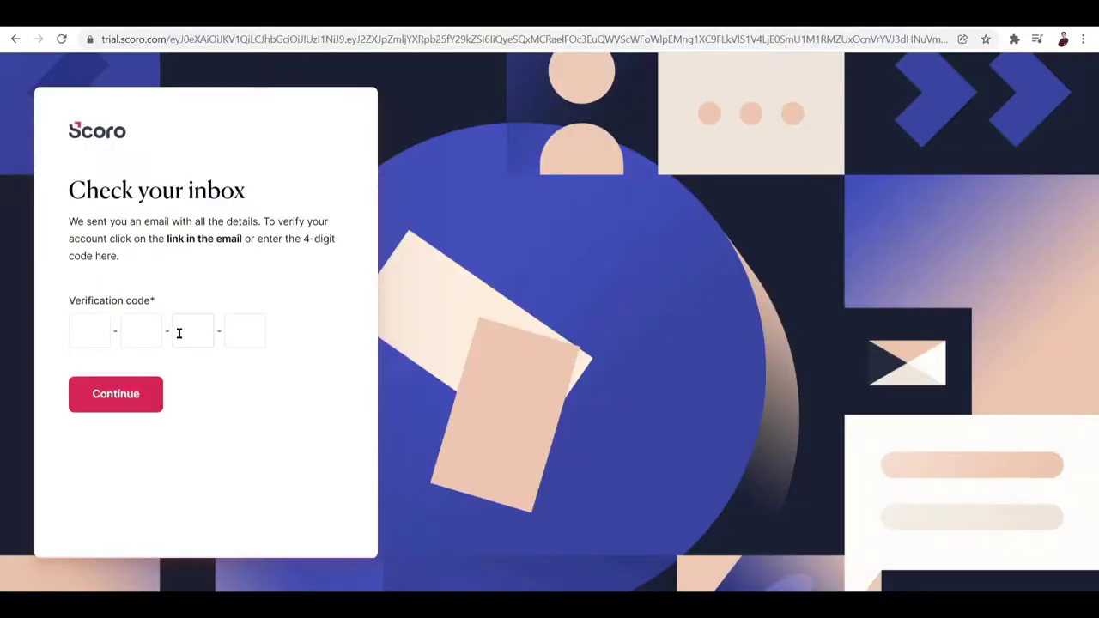
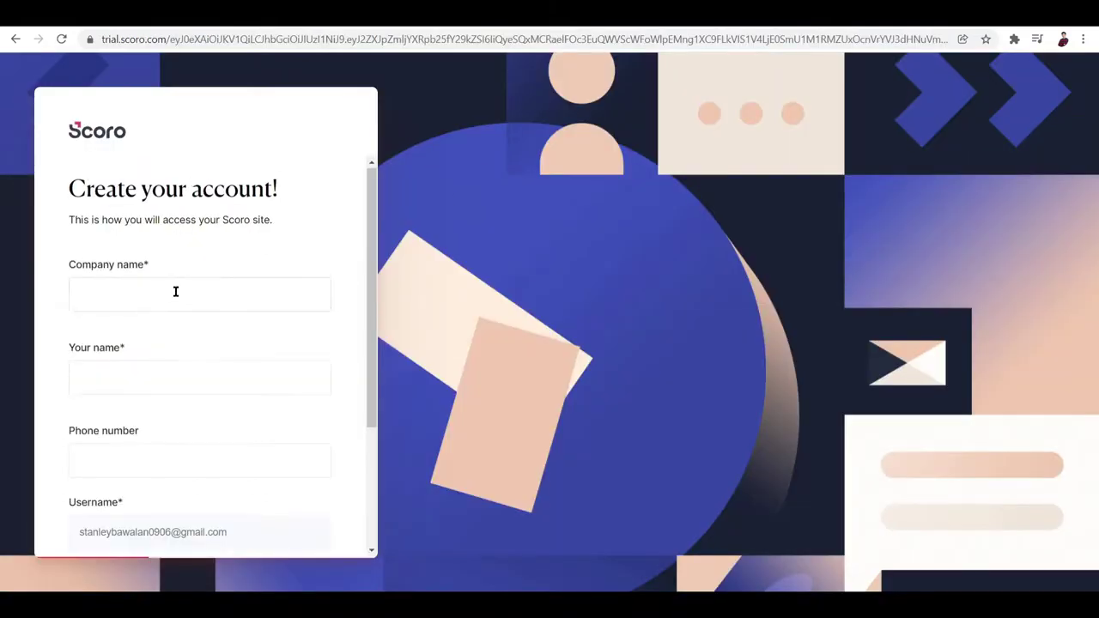
{"action": "scroll", "coordinate": [236, 430], "scroll_direction": "down", "scroll_amount": 2}
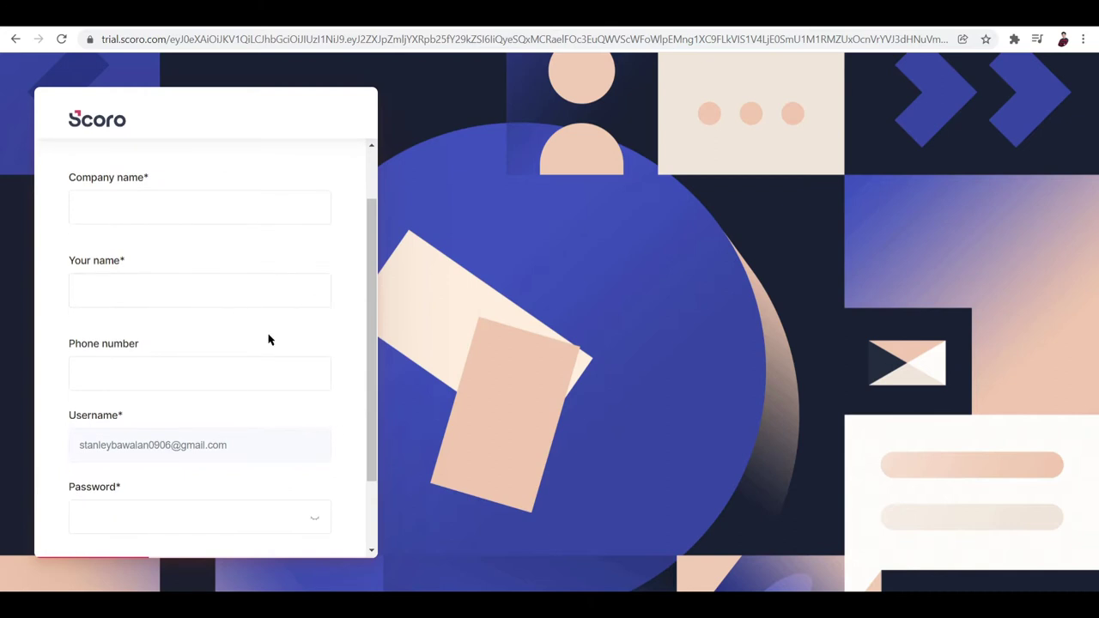
{"action": "scroll", "coordinate": [167, 317], "scroll_direction": "down", "scroll_amount": 1}
{"action": "scroll", "coordinate": [163, 319], "scroll_direction": "up", "scroll_amount": 2}
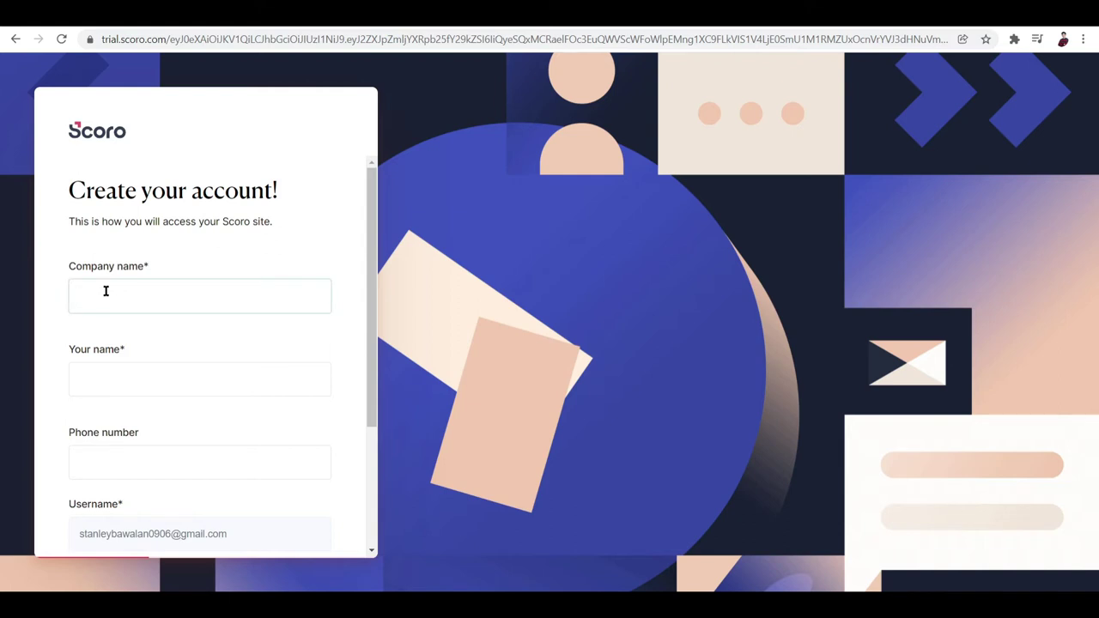
Fill in company Yolk, your name and phone number, generate a password, and continue
{"action": "type", "text": "Yolk"}
{"action": "left_click", "coordinate": [119, 375]}
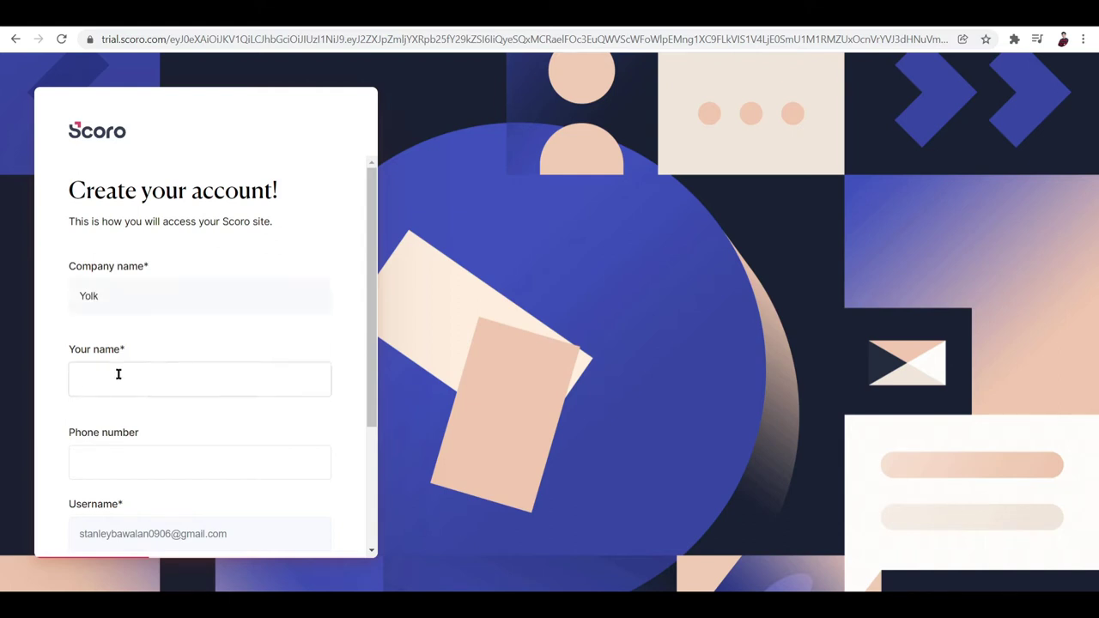
{"action": "type", "text": "stan"}
{"action": "type", "text": "anley Roger"}
{"action": "left_click", "coordinate": [211, 472]}
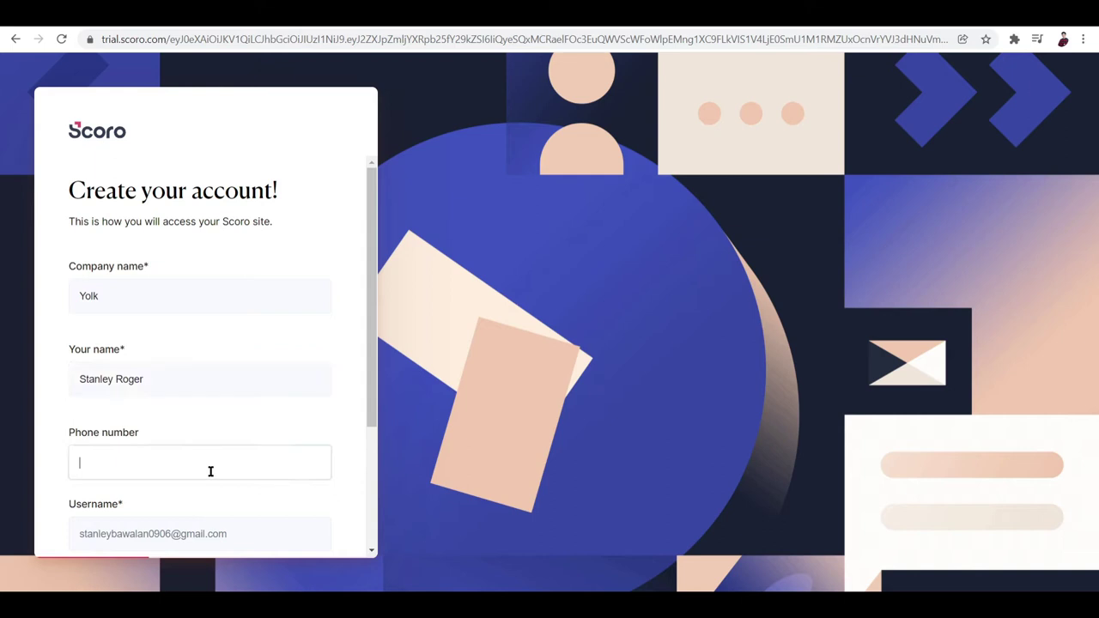
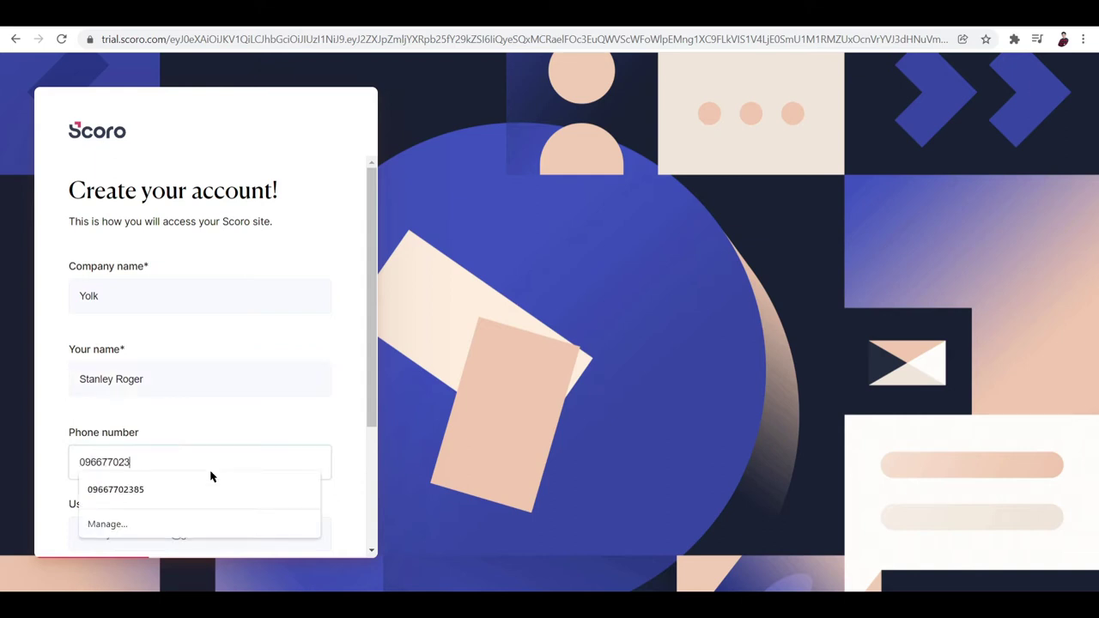
{"action": "left_click", "coordinate": [211, 486]}
{"action": "scroll", "coordinate": [131, 408], "scroll_direction": "down", "scroll_amount": 2}
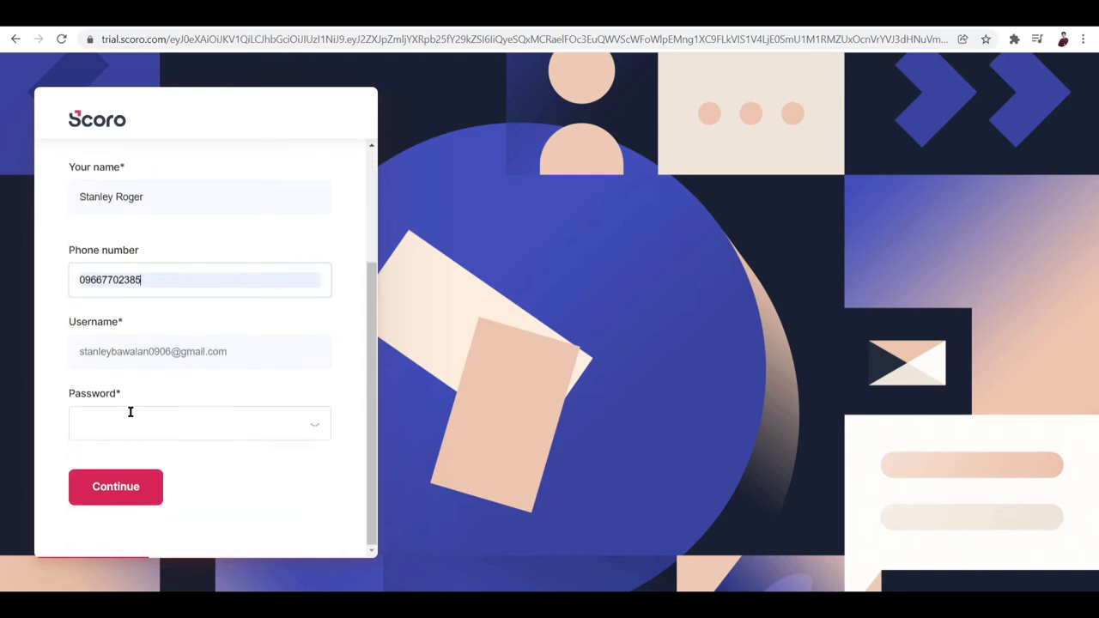
{"action": "left_click", "coordinate": [233, 421]}
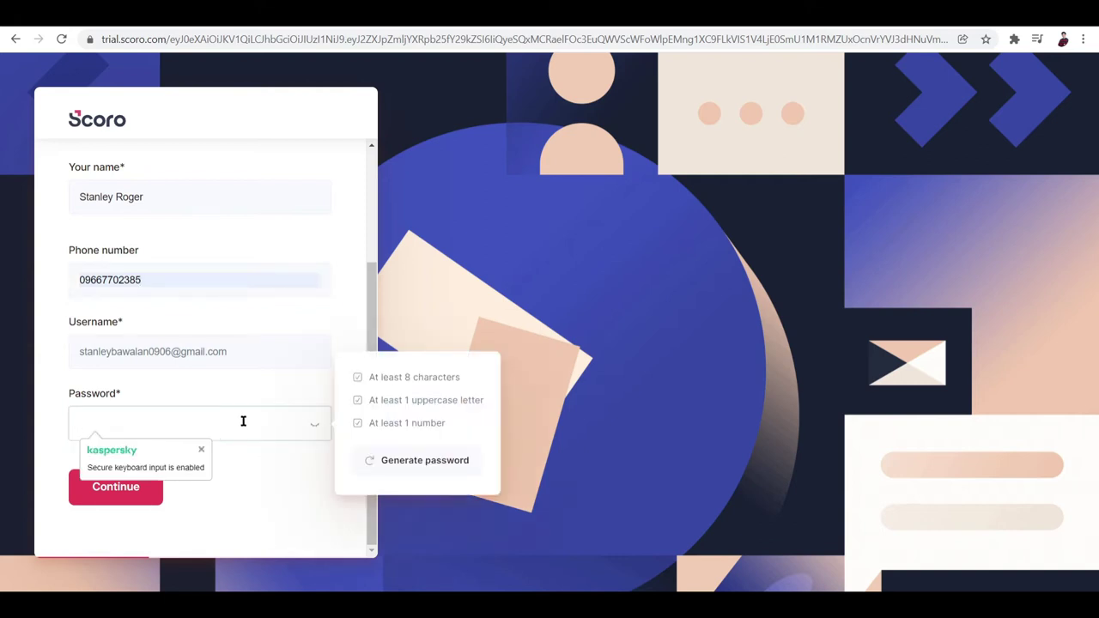
{"action": "left_click", "coordinate": [383, 461]}
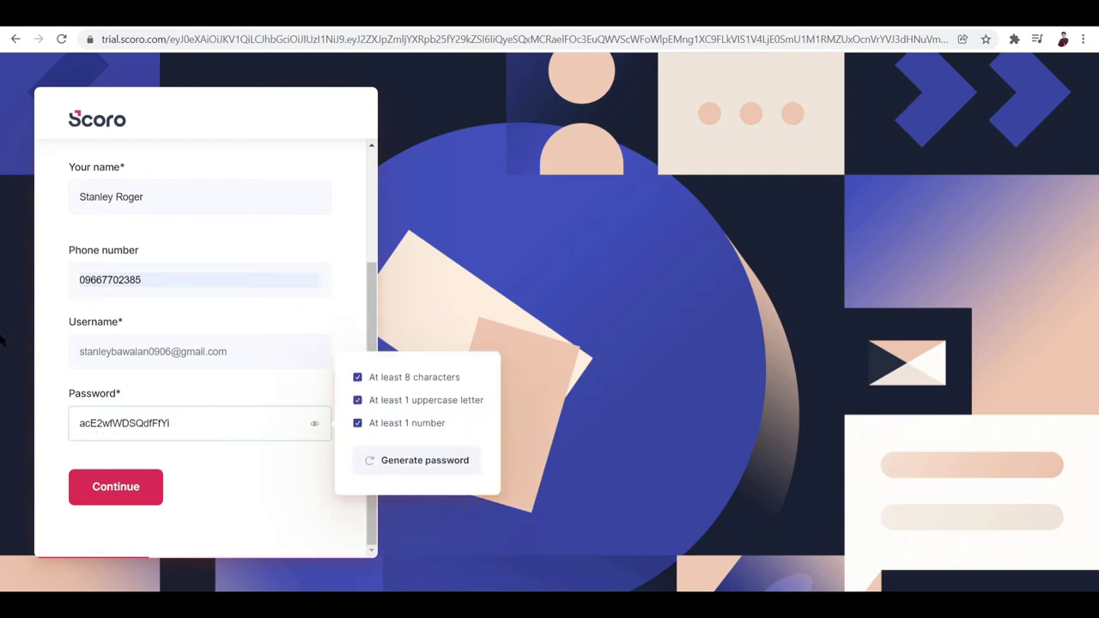
{"action": "left_click", "coordinate": [116, 487]}
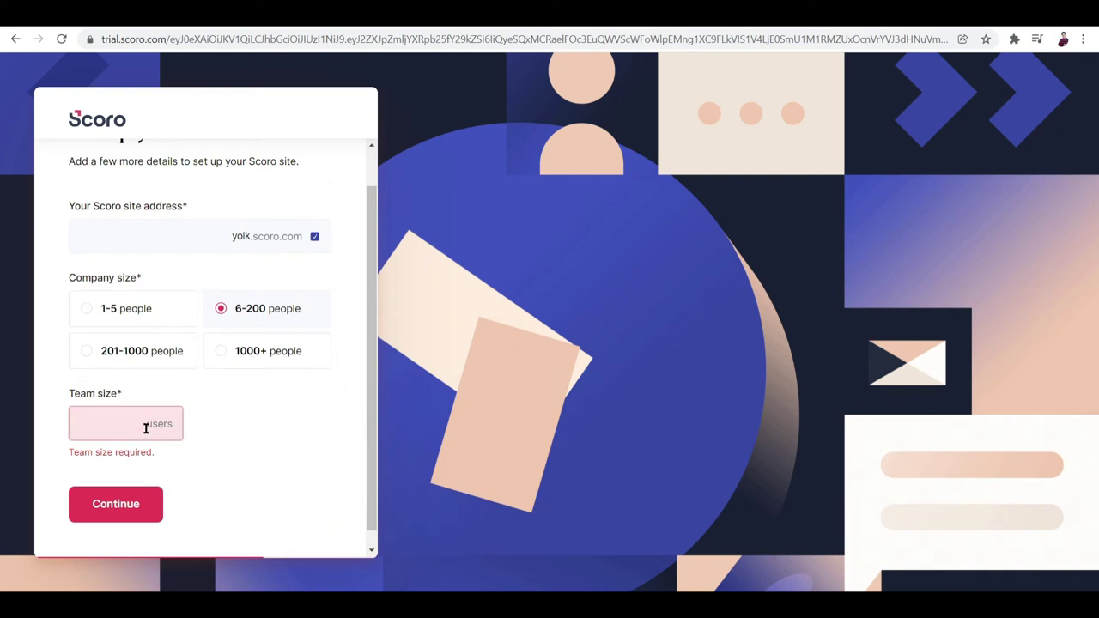
Set the team size to 10 users and continue
{"action": "left_click", "coordinate": [146, 427]}
{"action": "type", "text": "10"}
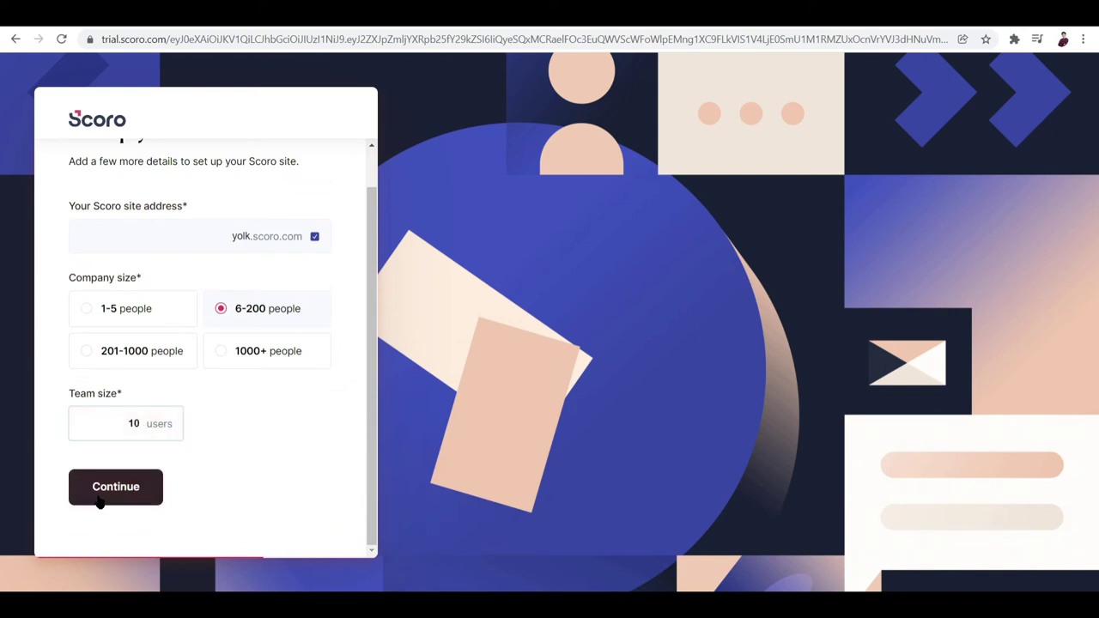
{"action": "left_click", "coordinate": [105, 507]}
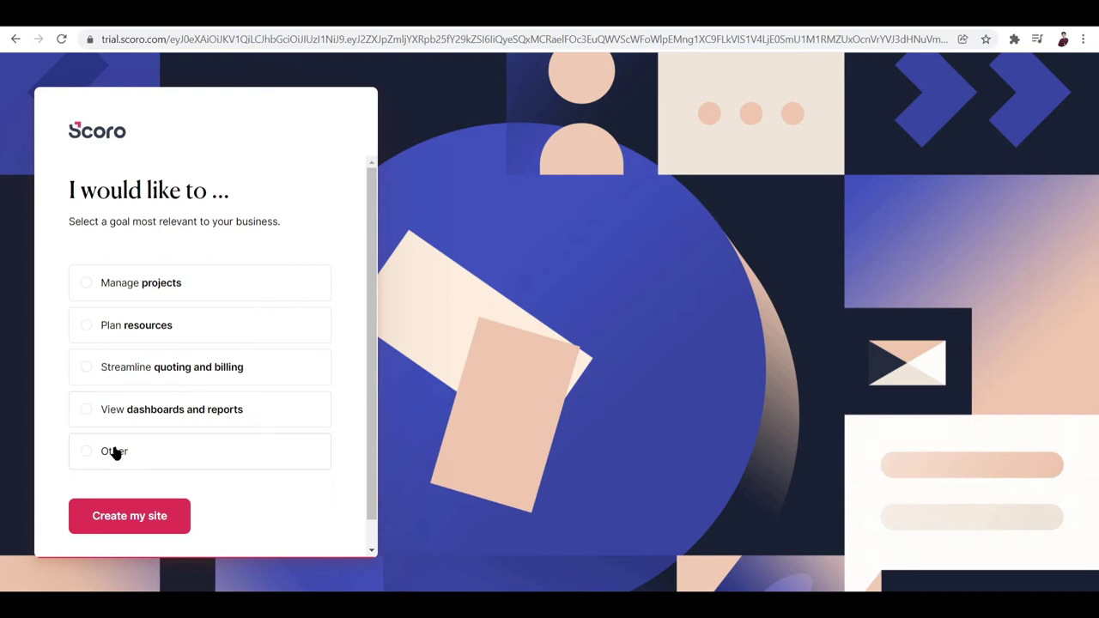
Choose Manage projects as the goal and create the new site
{"action": "left_click", "coordinate": [123, 288]}
{"action": "left_click", "coordinate": [127, 323]}
{"action": "left_click", "coordinate": [112, 283]}
{"action": "left_click", "coordinate": [130, 519]}
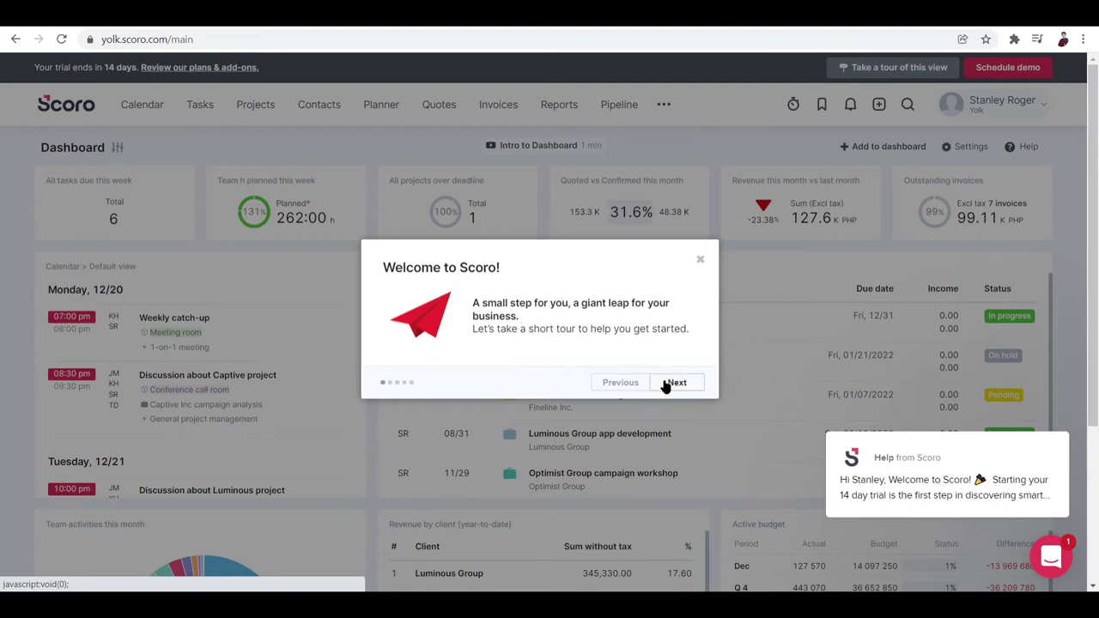
Close the Welcome tour and decline the demo-scheduling prompt with Not now
{"action": "left_click", "coordinate": [702, 262]}
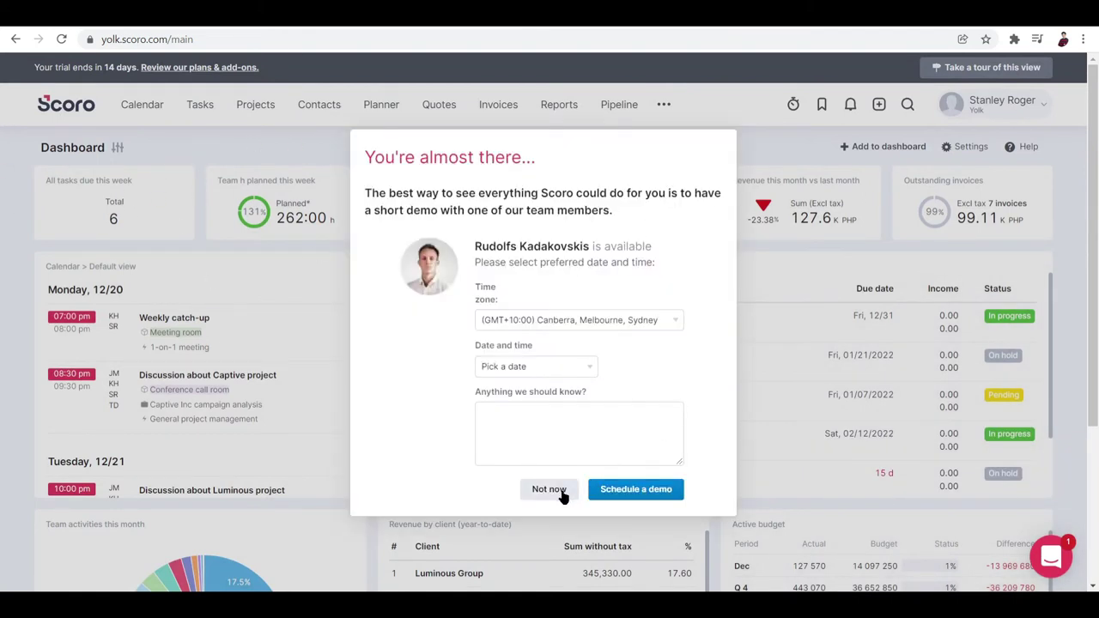
{"action": "left_click", "coordinate": [549, 490]}
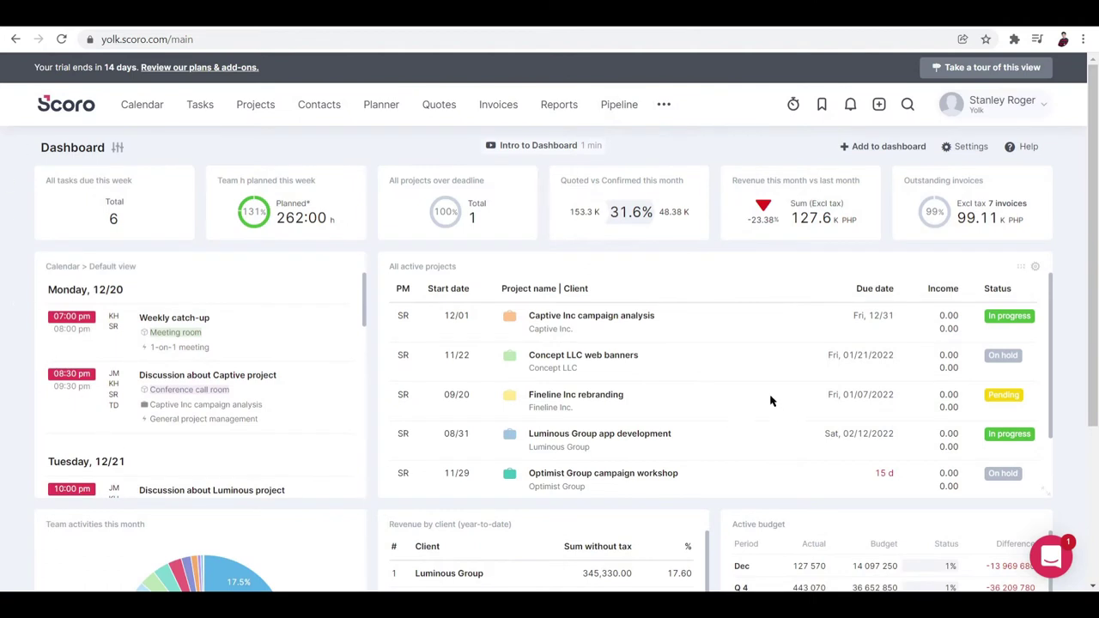
{"action": "scroll", "coordinate": [546, 401], "scroll_direction": "down", "scroll_amount": 2}
{"action": "scroll", "coordinate": [17, 391], "scroll_direction": "down", "scroll_amount": 3}
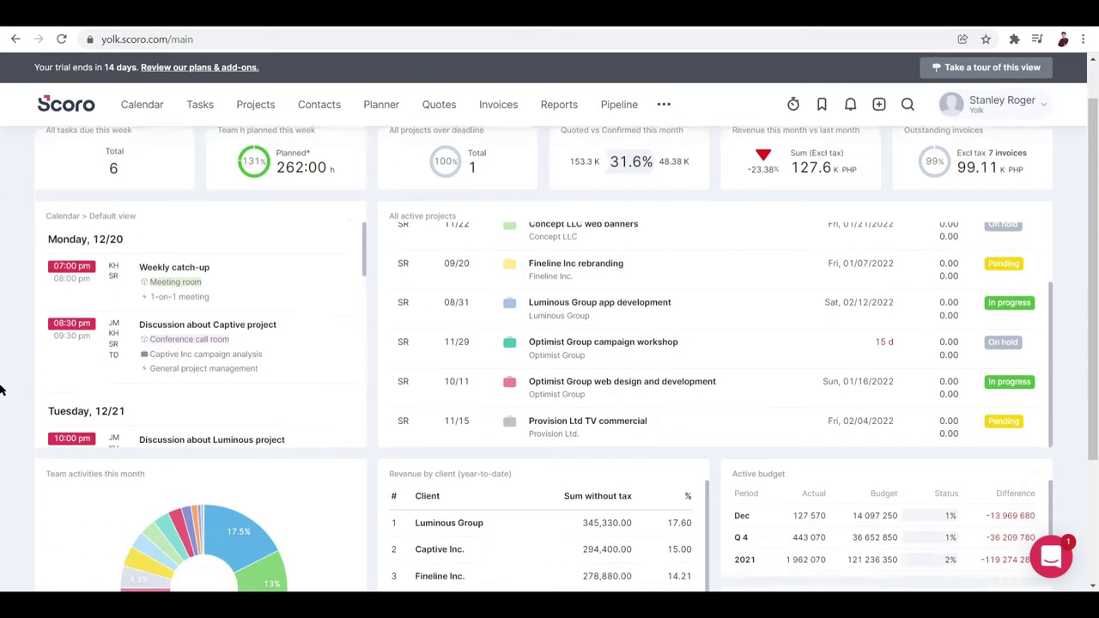
{"action": "scroll", "coordinate": [3, 383], "scroll_direction": "up", "scroll_amount": 3}
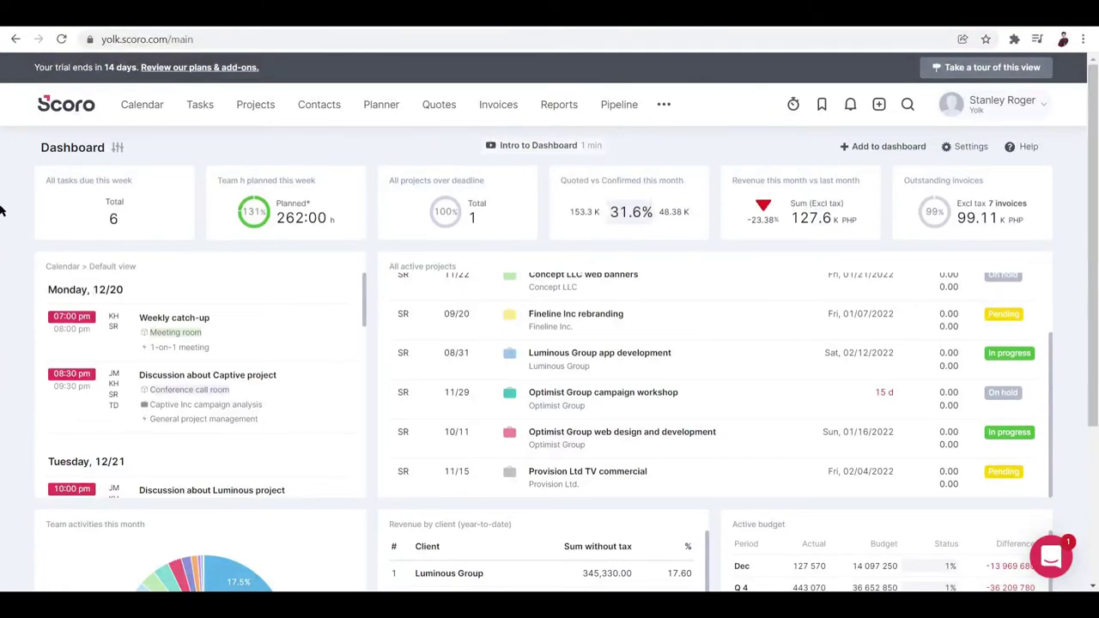
{"action": "left_click", "coordinate": [142, 41]}
{"action": "left_click", "coordinate": [216, 34]}
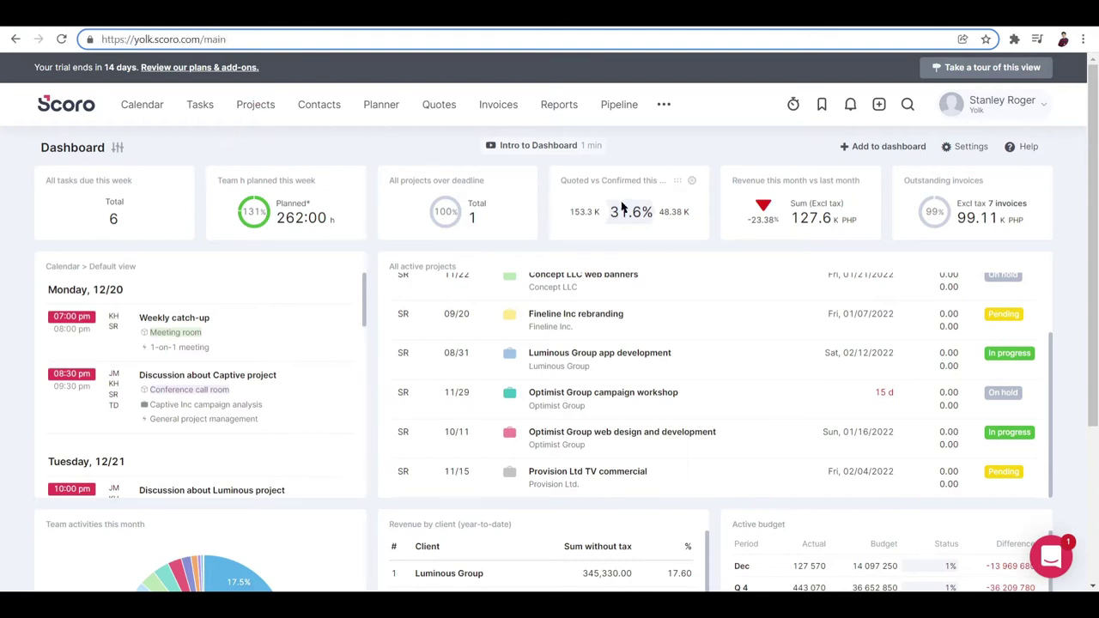
{"action": "mouse_move", "coordinate": [1012, 123]}
{"action": "scroll", "coordinate": [344, 295], "scroll_direction": "down", "scroll_amount": 5}
{"action": "scroll", "coordinate": [344, 296], "scroll_direction": "up", "scroll_amount": 3}
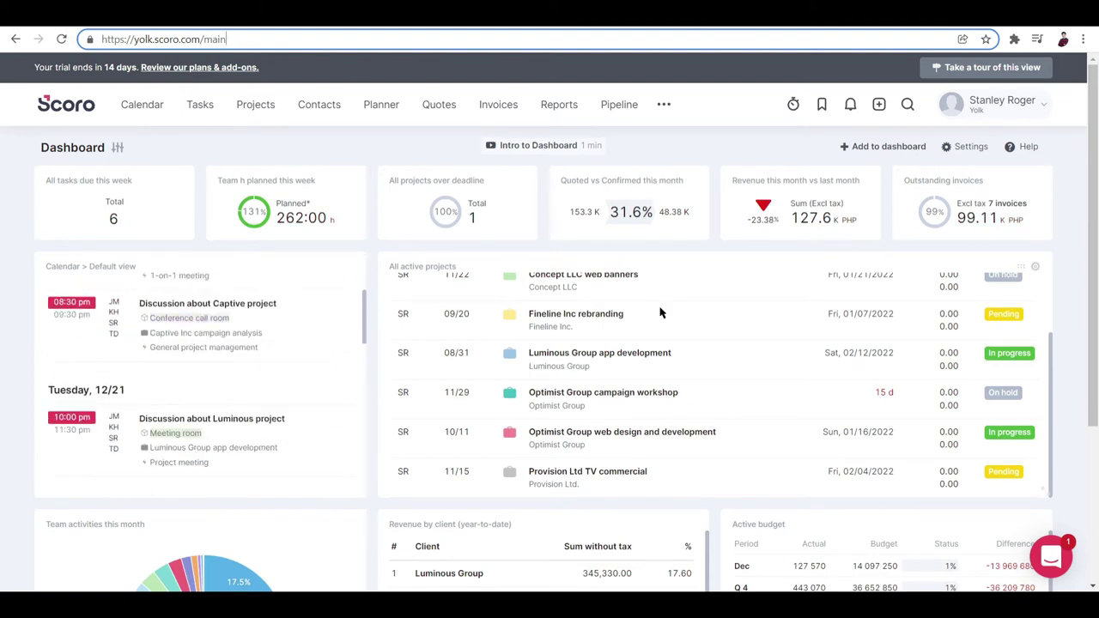
{"action": "scroll", "coordinate": [859, 344], "scroll_direction": "up", "scroll_amount": 3}
{"action": "mouse_move", "coordinate": [1093, 343]}
{"action": "left_mouse_down"}
{"action": "mouse_move", "coordinate": [1094, 497]}
{"action": "mouse_move", "coordinate": [1093, 342]}
{"action": "left_mouse_up"}
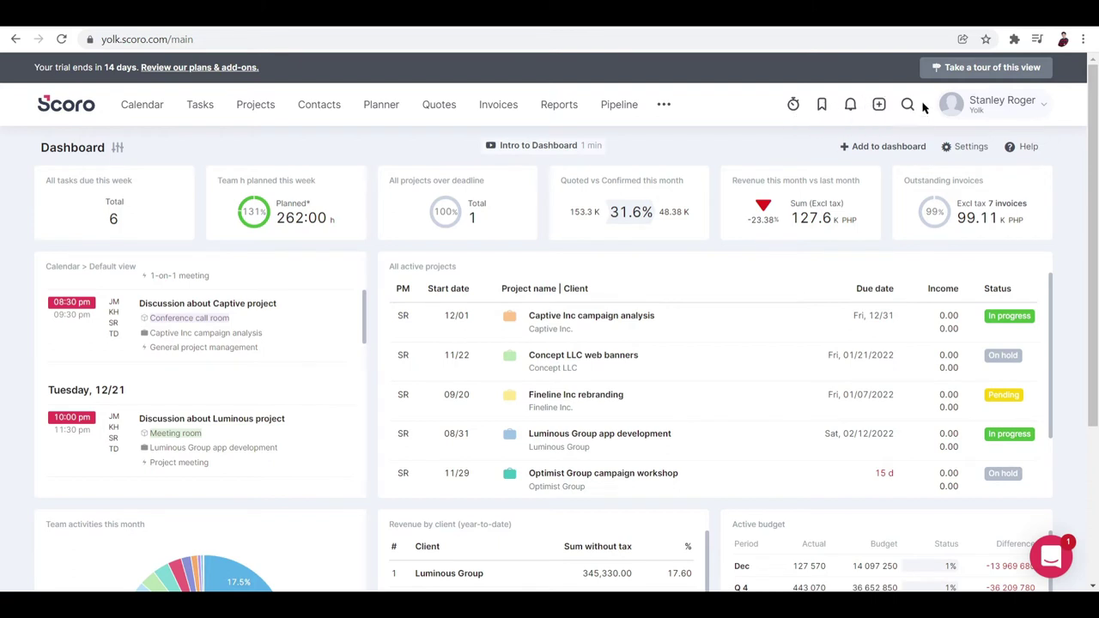
{"action": "mouse_move", "coordinate": [1037, 108]}
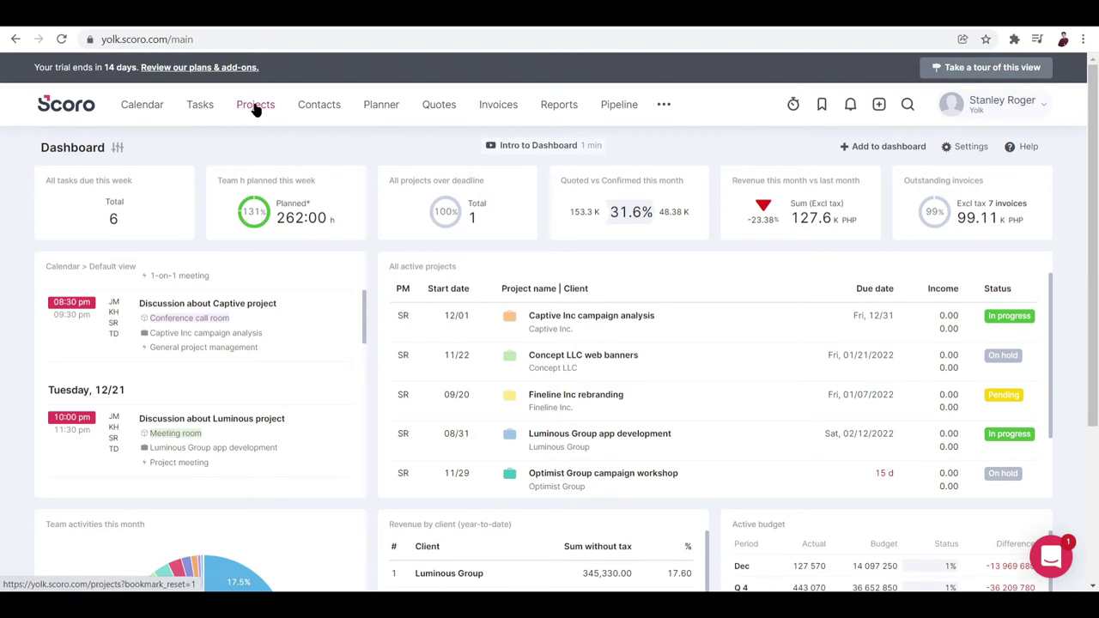
{"action": "mouse_move", "coordinate": [641, 103]}
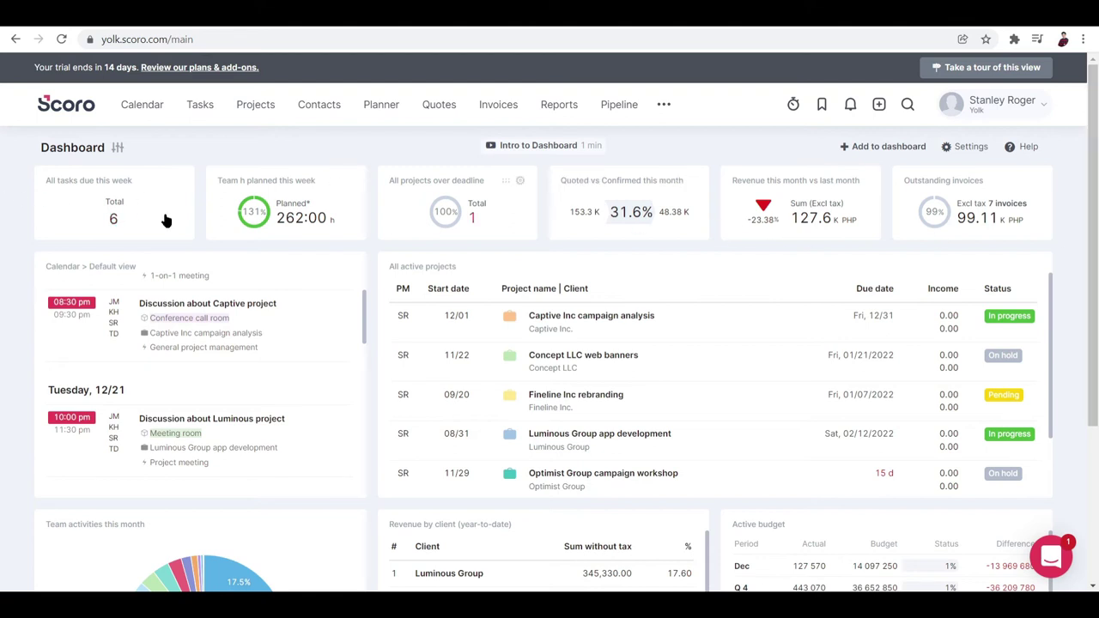
{"action": "scroll", "coordinate": [558, 369], "scroll_direction": "down", "scroll_amount": 1}
{"action": "scroll", "coordinate": [765, 416], "scroll_direction": "down", "scroll_amount": 1}
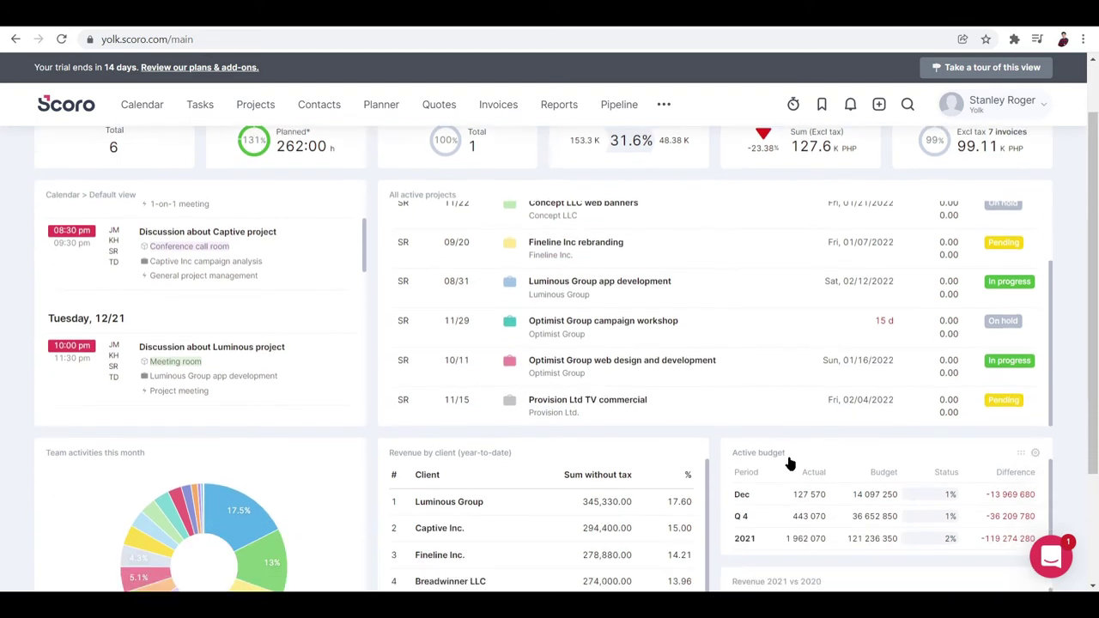
{"action": "scroll", "coordinate": [167, 351], "scroll_direction": "up", "scroll_amount": 3}
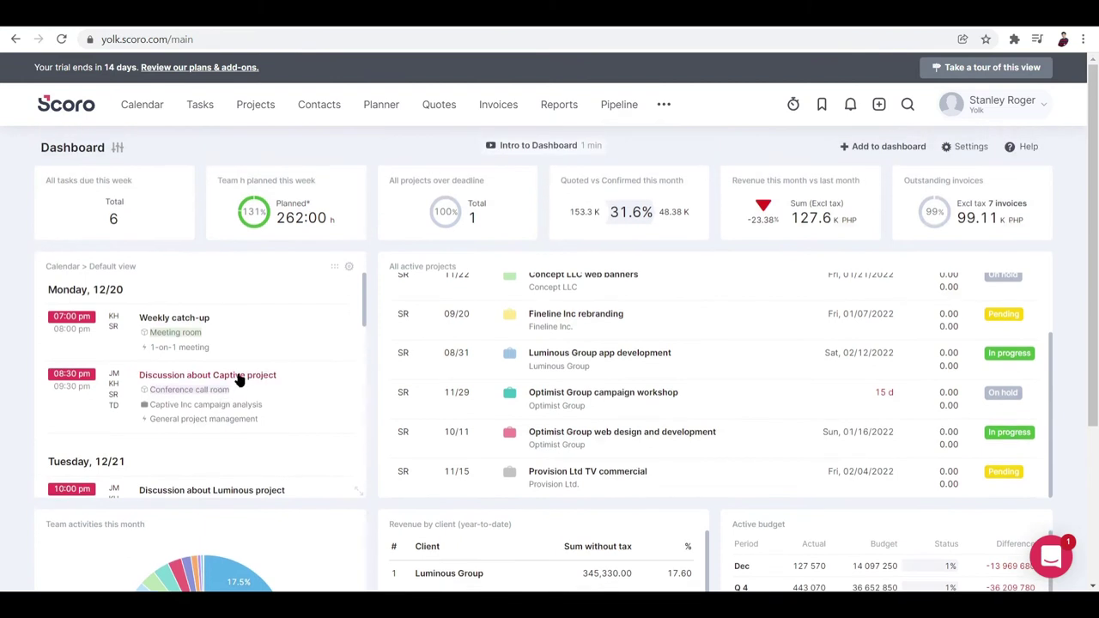
{"action": "scroll", "coordinate": [206, 370], "scroll_direction": "down", "scroll_amount": 10}
{"action": "scroll", "coordinate": [198, 397], "scroll_direction": "up", "scroll_amount": 10}
{"action": "scroll", "coordinate": [206, 361], "scroll_direction": "down", "scroll_amount": 10}
{"action": "scroll", "coordinate": [240, 369], "scroll_direction": "down", "scroll_amount": 3}
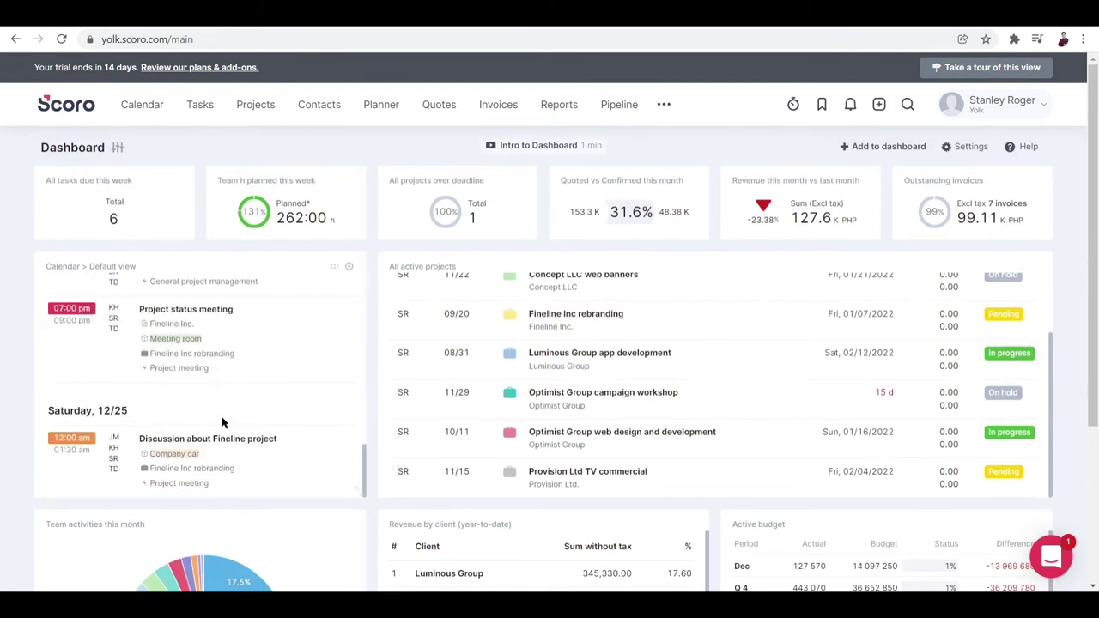
{"action": "scroll", "coordinate": [180, 420], "scroll_direction": "down", "scroll_amount": 2}
{"action": "scroll", "coordinate": [475, 430], "scroll_direction": "down", "scroll_amount": 1}
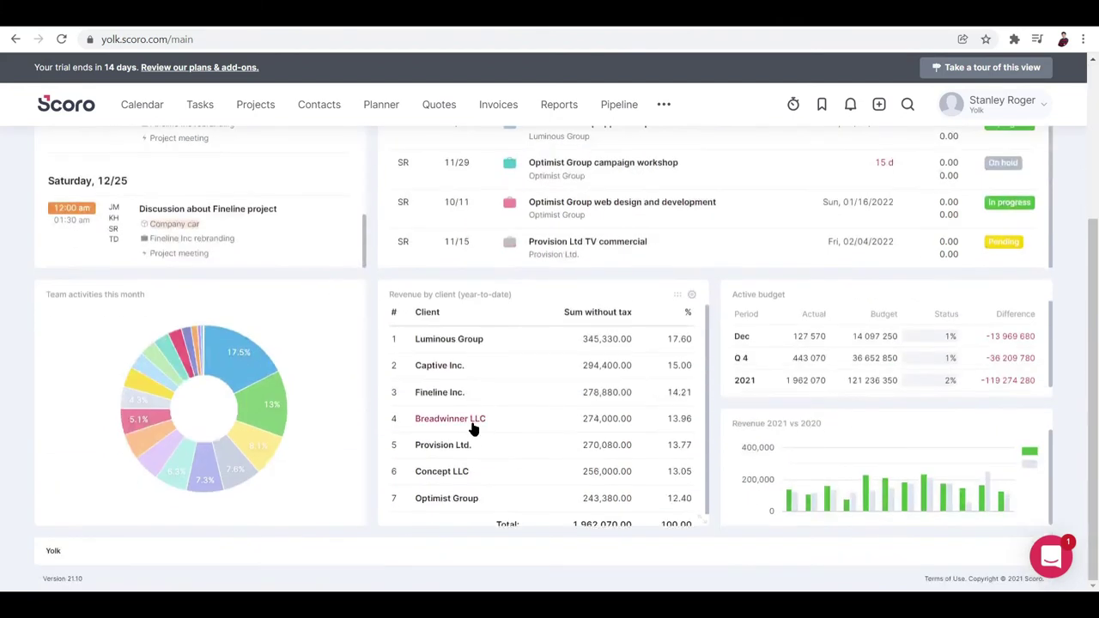
{"action": "scroll", "coordinate": [360, 440], "scroll_direction": "up", "scroll_amount": 1}
{"action": "scroll", "coordinate": [327, 437], "scroll_direction": "up", "scroll_amount": 2}
{"action": "scroll", "coordinate": [238, 410], "scroll_direction": "up", "scroll_amount": 1}
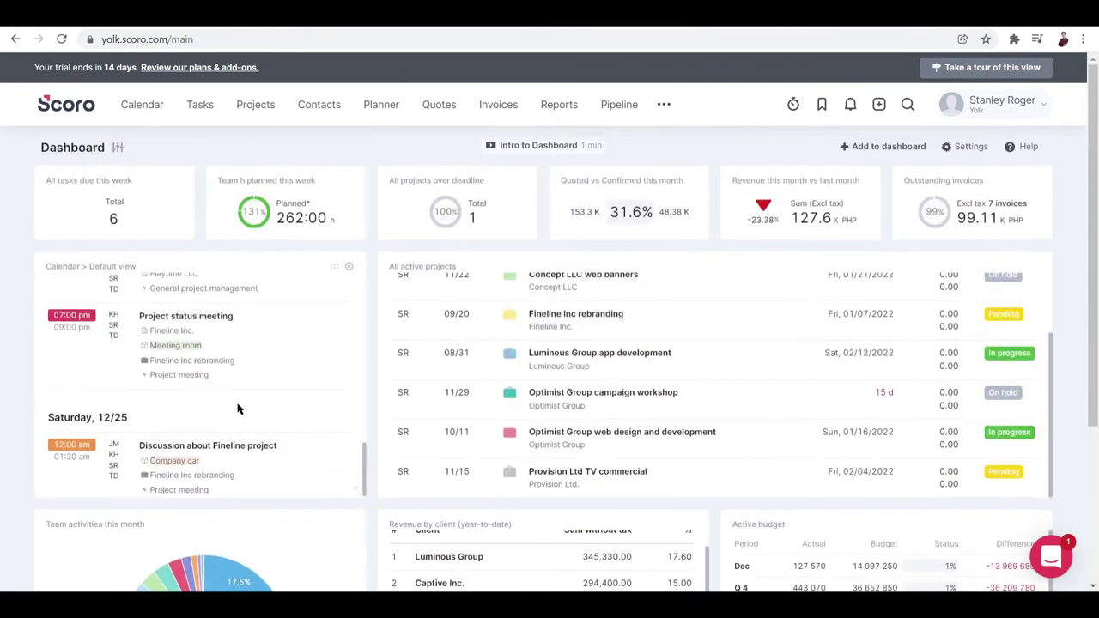
{"action": "scroll", "coordinate": [255, 412], "scroll_direction": "down", "scroll_amount": 2}
{"action": "scroll", "coordinate": [172, 283], "scroll_direction": "up", "scroll_amount": 2}
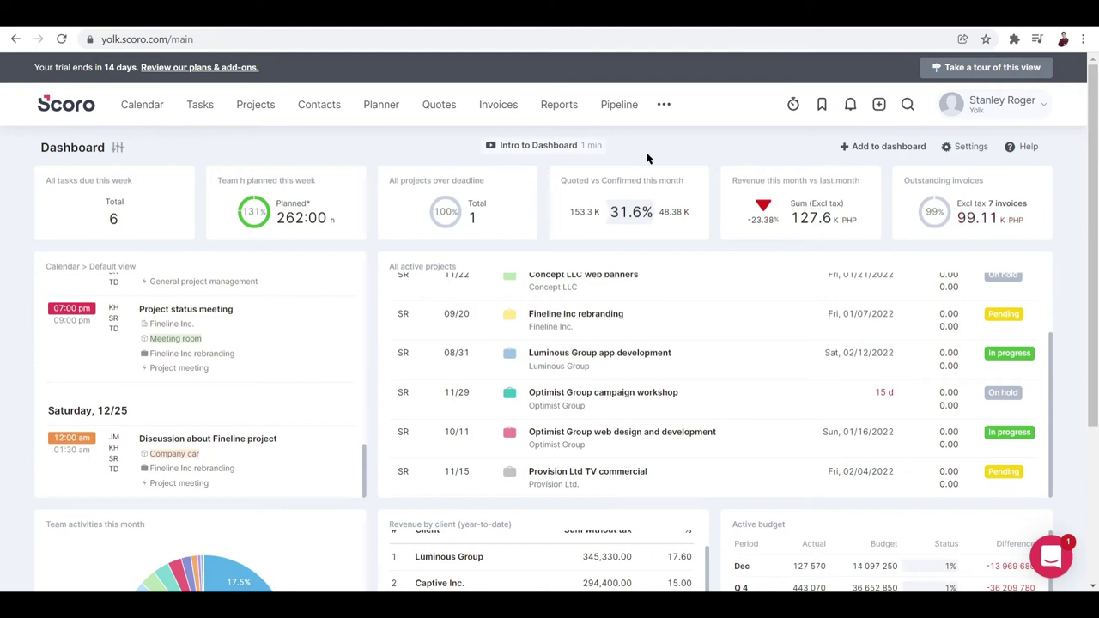
Add a Chart card to the dashboard from the Add to dashboard options
{"action": "left_click", "coordinate": [871, 149]}
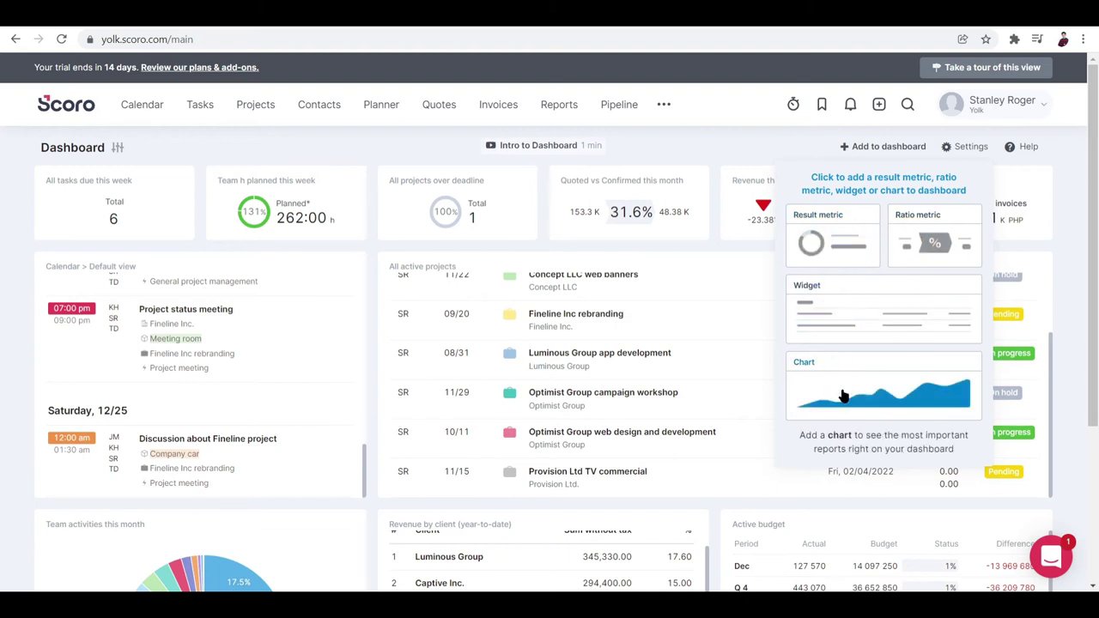
{"action": "left_click", "coordinate": [898, 371]}
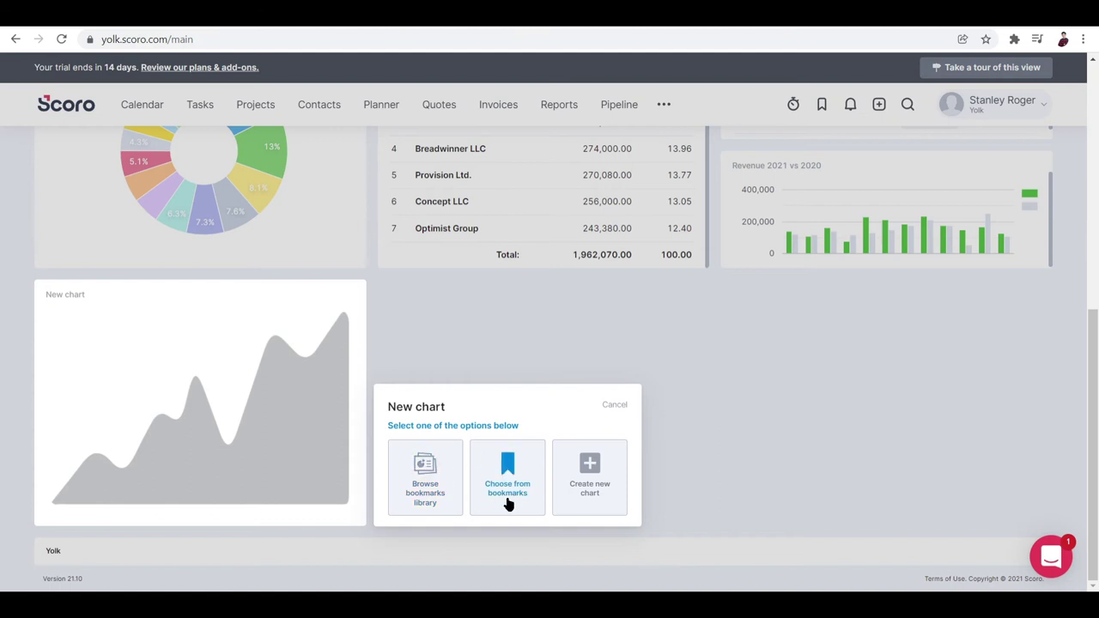
Create a new chart from the Work summary report, limited to Accounting / Finance users
{"action": "left_click", "coordinate": [576, 482]}
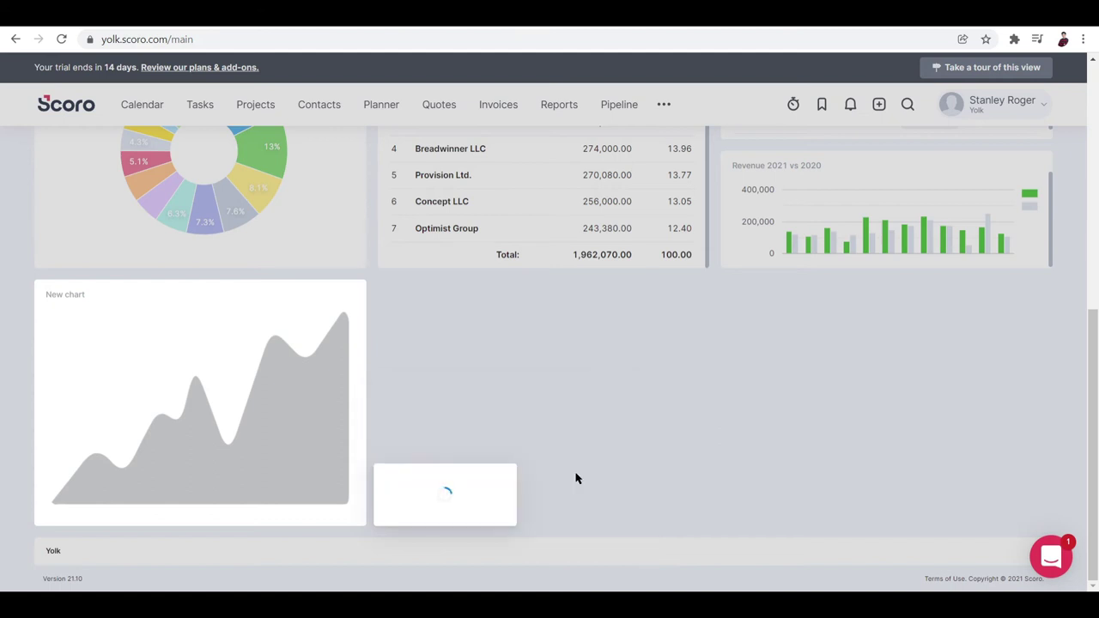
{"action": "left_click", "coordinate": [561, 477]}
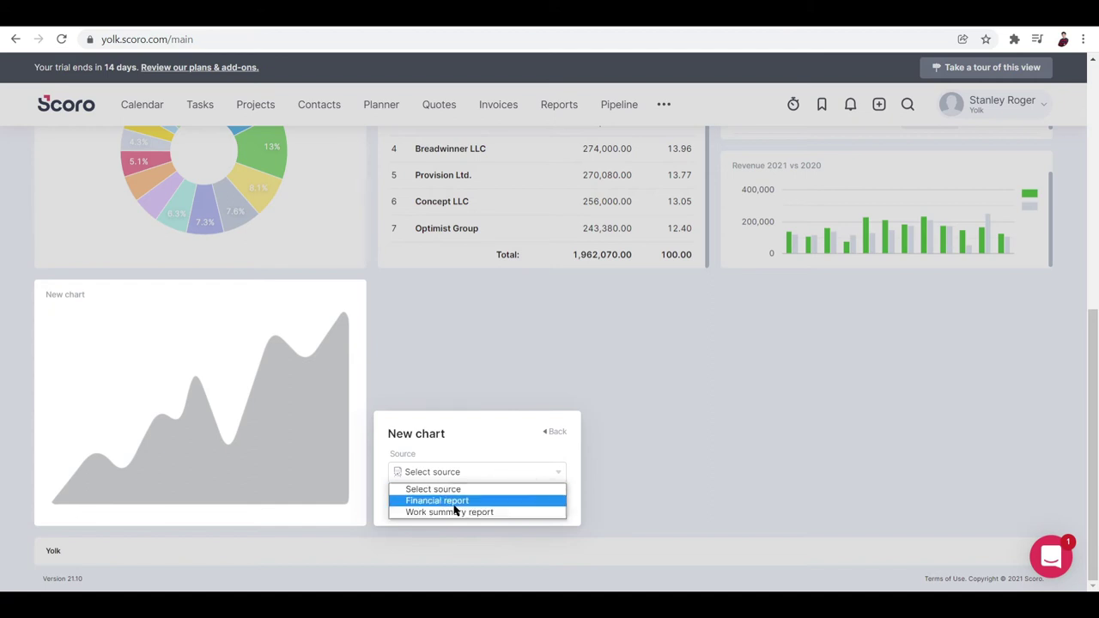
{"action": "left_click", "coordinate": [458, 512]}
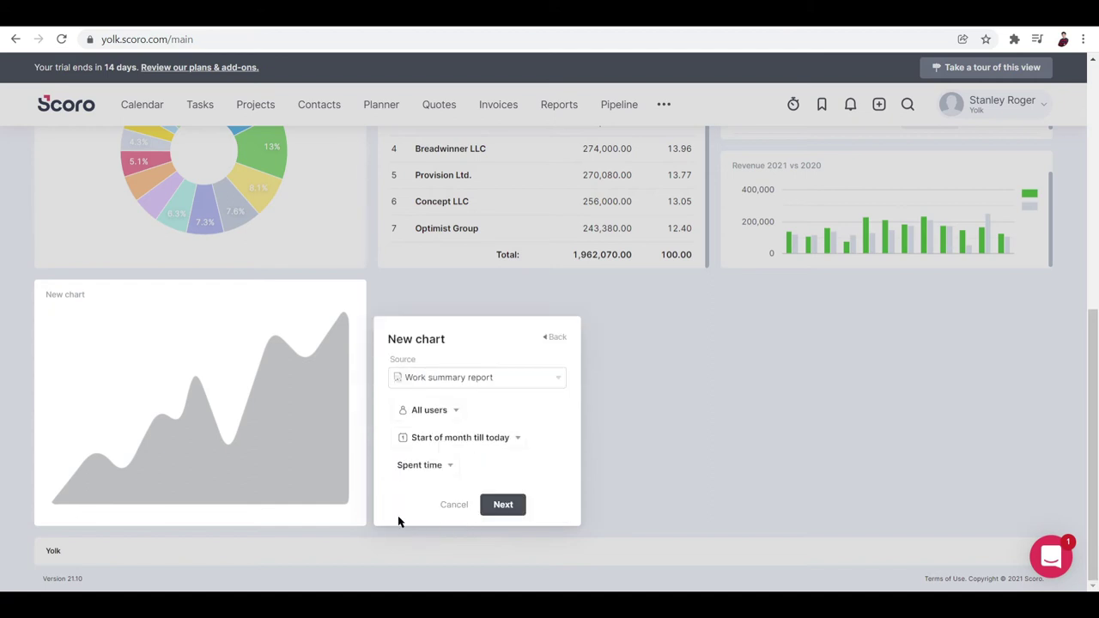
{"action": "left_click", "coordinate": [442, 411]}
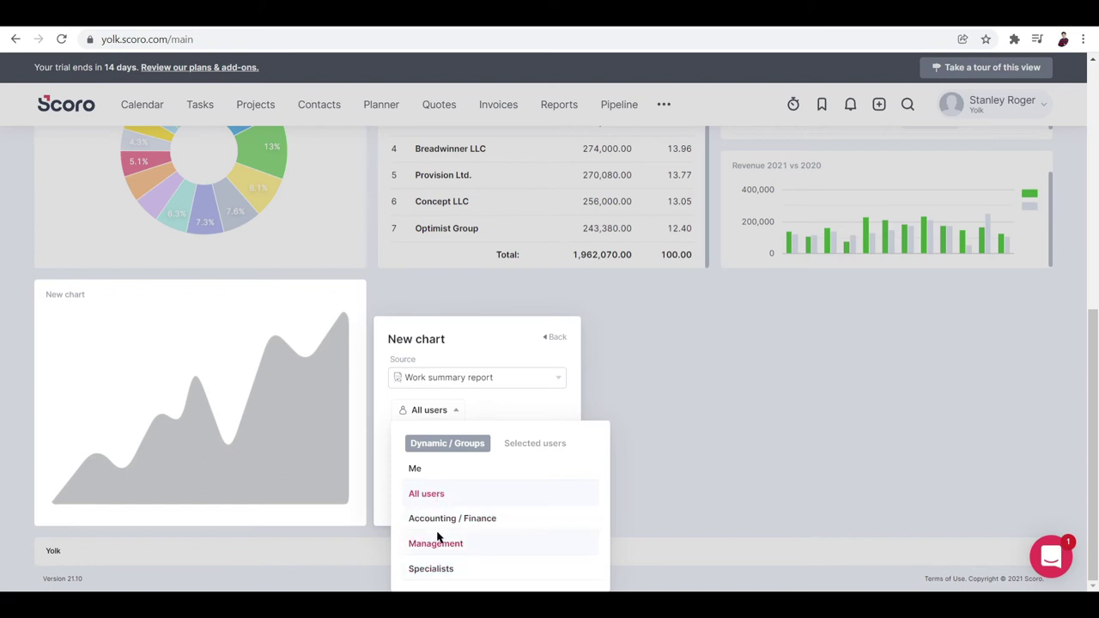
{"action": "left_click", "coordinate": [512, 405]}
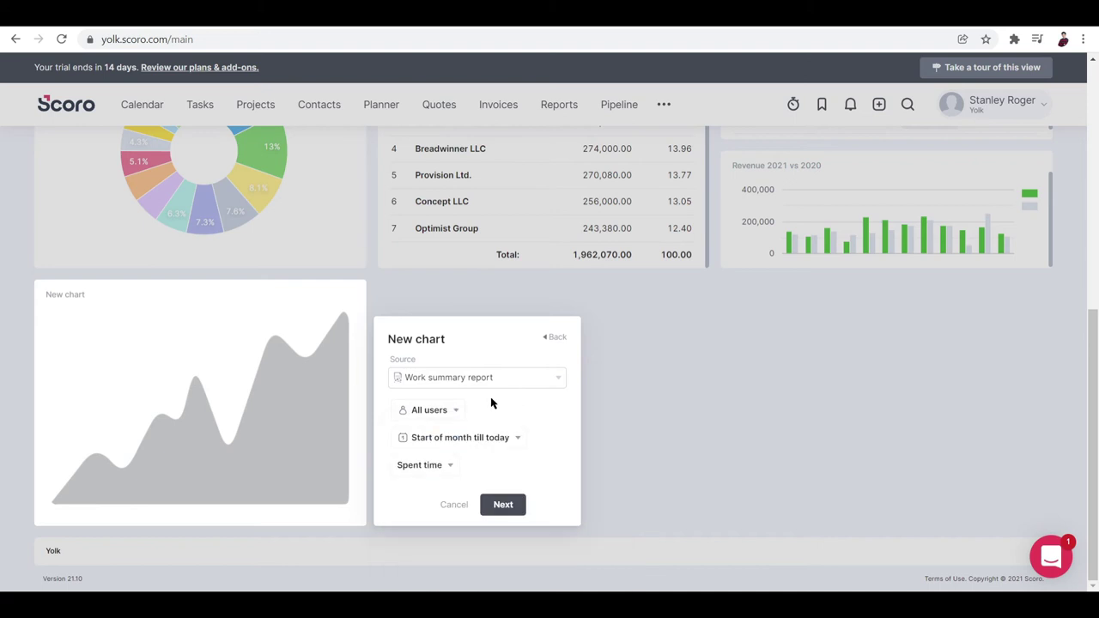
{"action": "left_click", "coordinate": [443, 439]}
{"action": "left_click", "coordinate": [432, 411]}
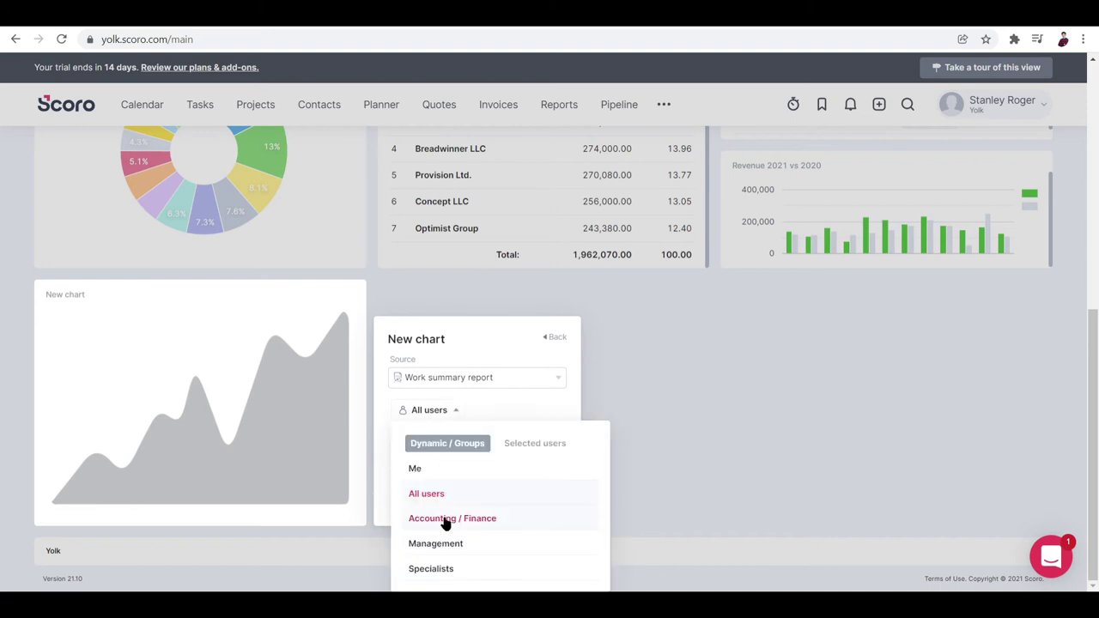
{"action": "left_click", "coordinate": [444, 519]}
{"action": "left_click", "coordinate": [489, 439]}
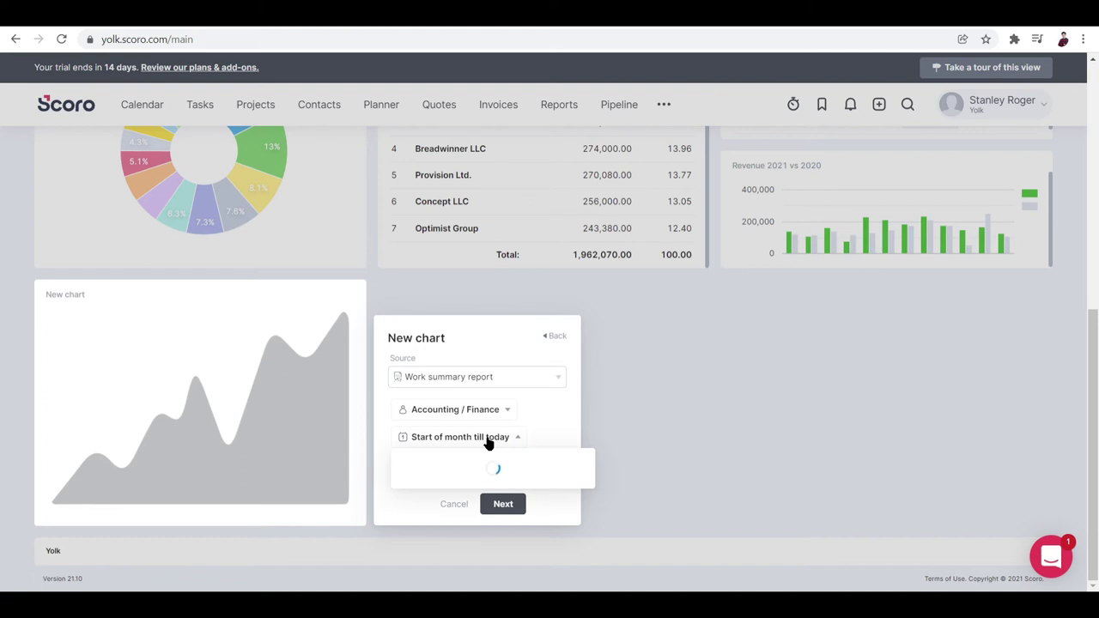
{"action": "left_click", "coordinate": [503, 505]}
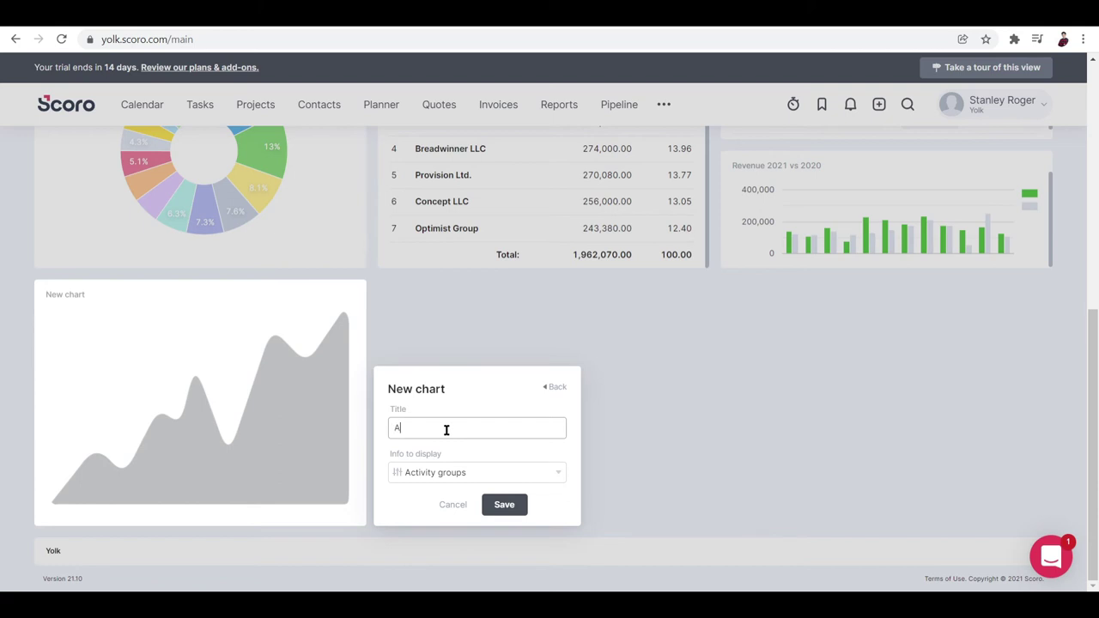
{"action": "left_click", "coordinate": [504, 505]}
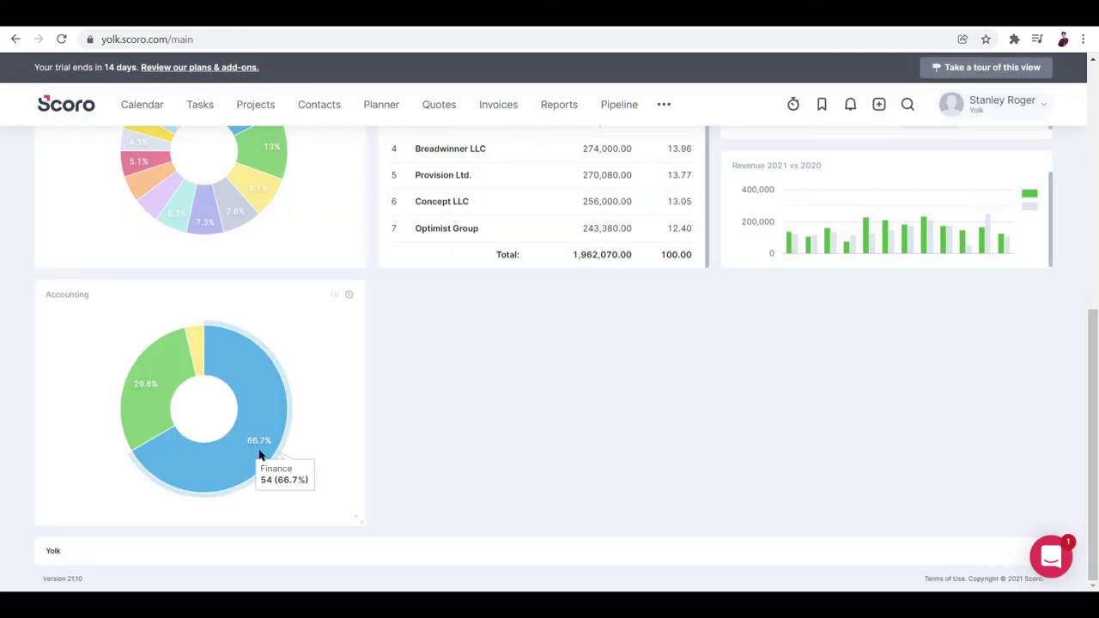
{"action": "mouse_move", "coordinate": [234, 421]}
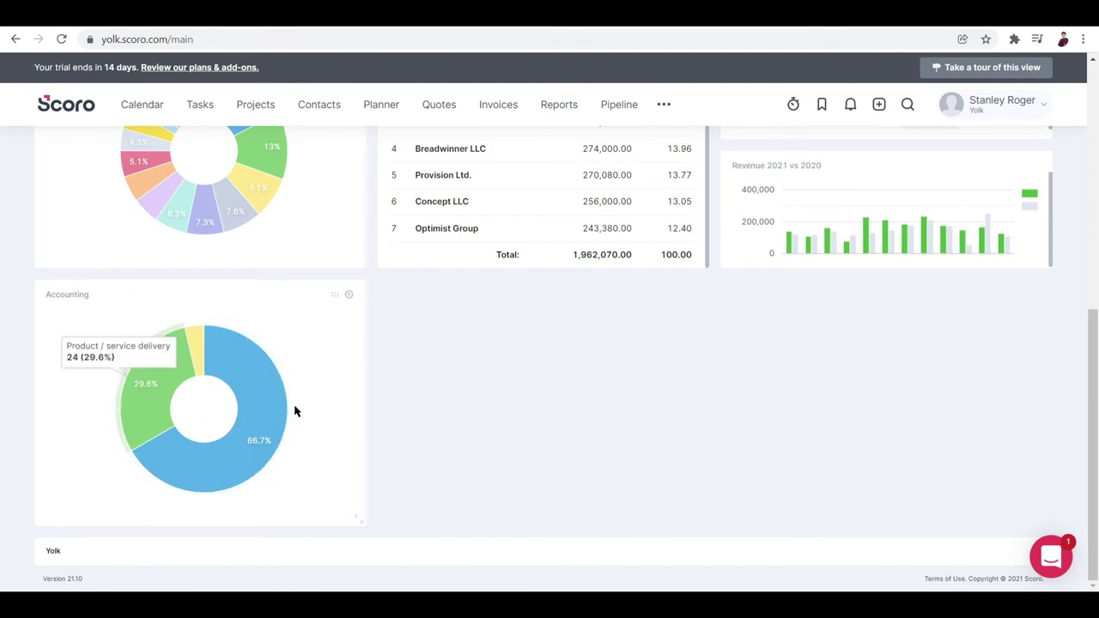
{"action": "mouse_move", "coordinate": [234, 354]}
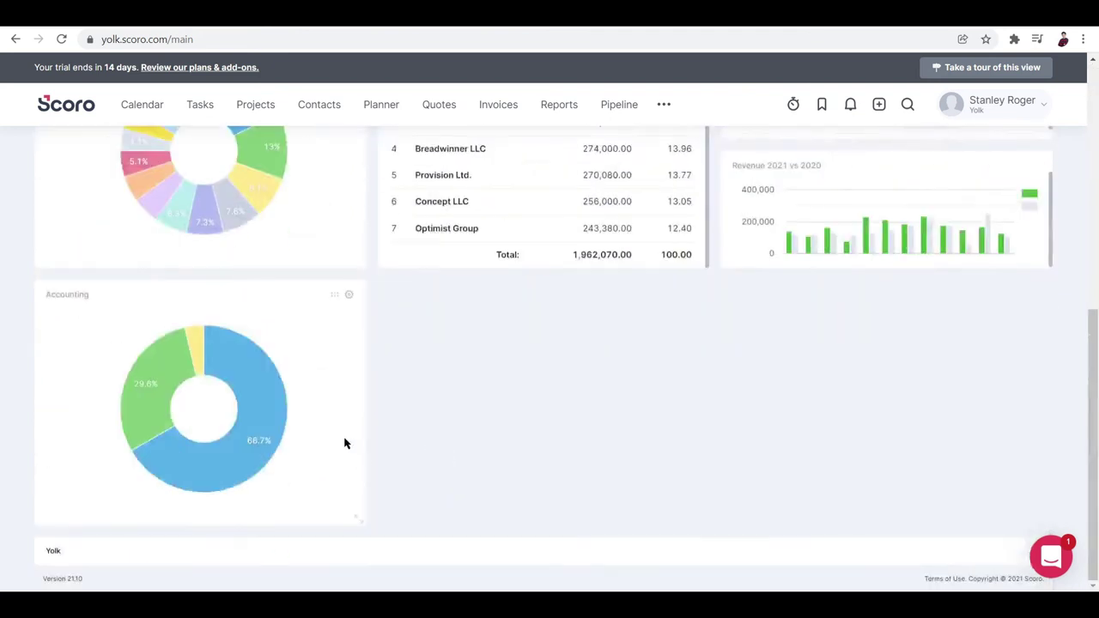
{"action": "left_click", "coordinate": [349, 296]}
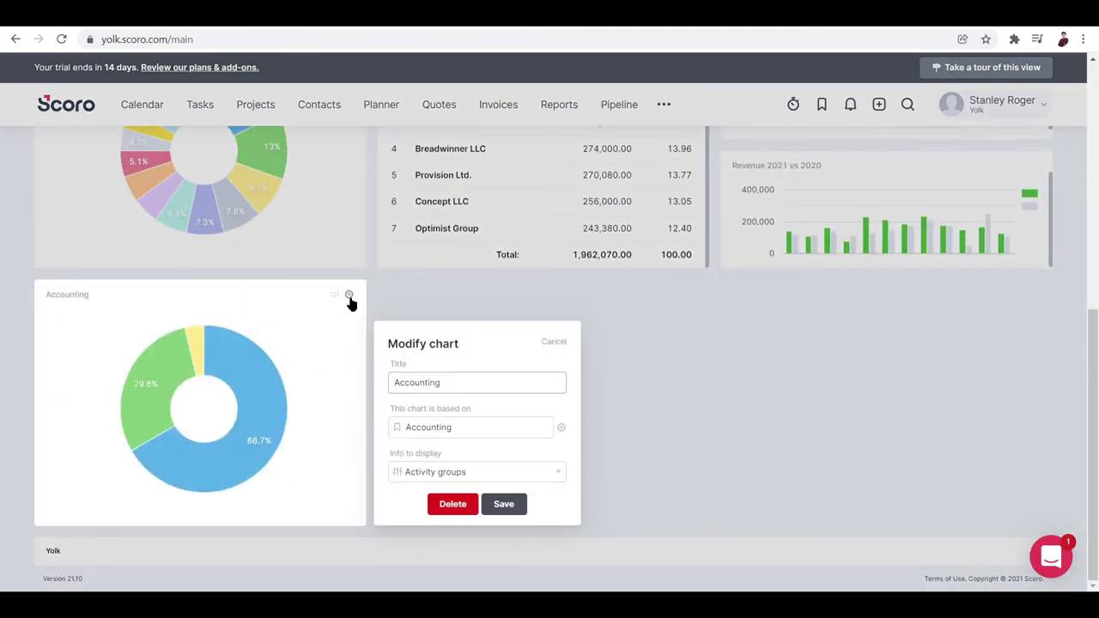
{"action": "left_click", "coordinate": [334, 296]}
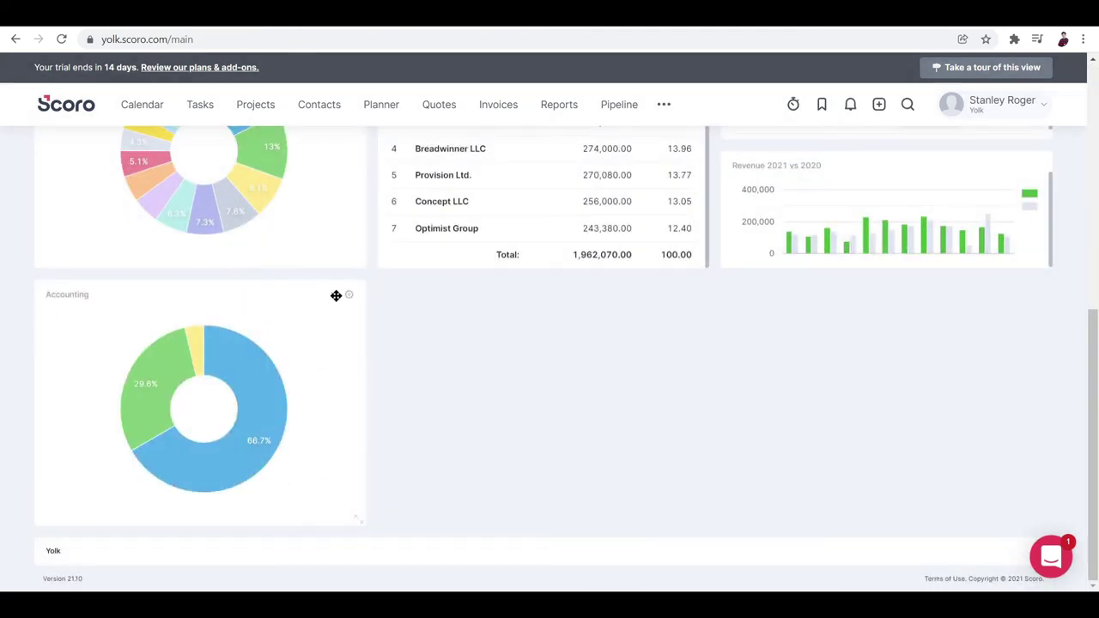
{"action": "scroll", "coordinate": [549, 424], "scroll_direction": "up", "scroll_amount": 10}
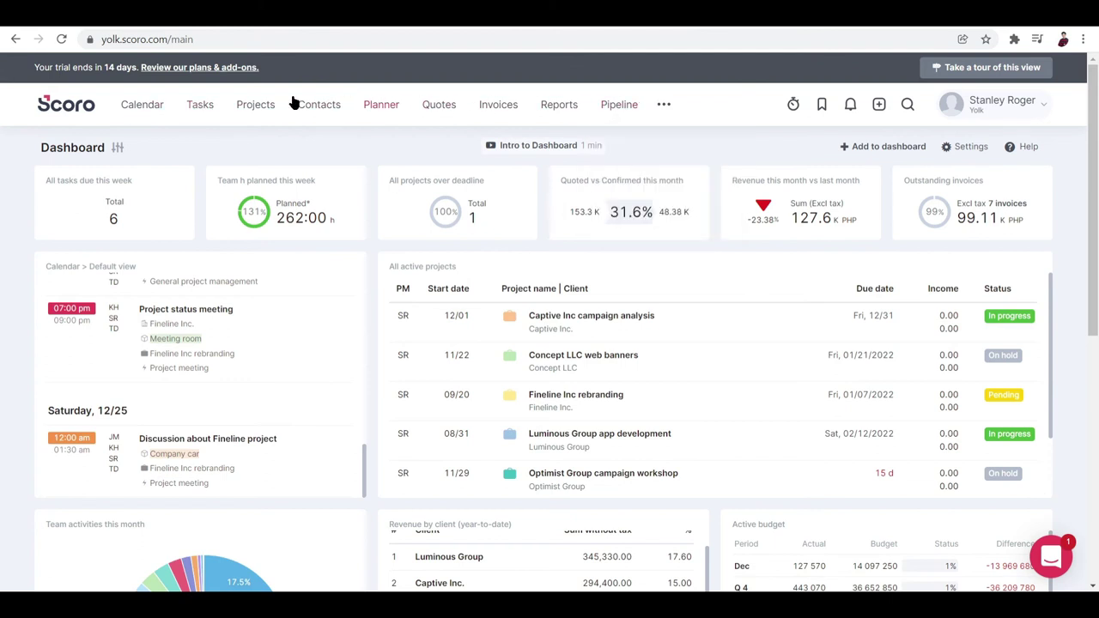
{"action": "left_click", "coordinate": [117, 148]}
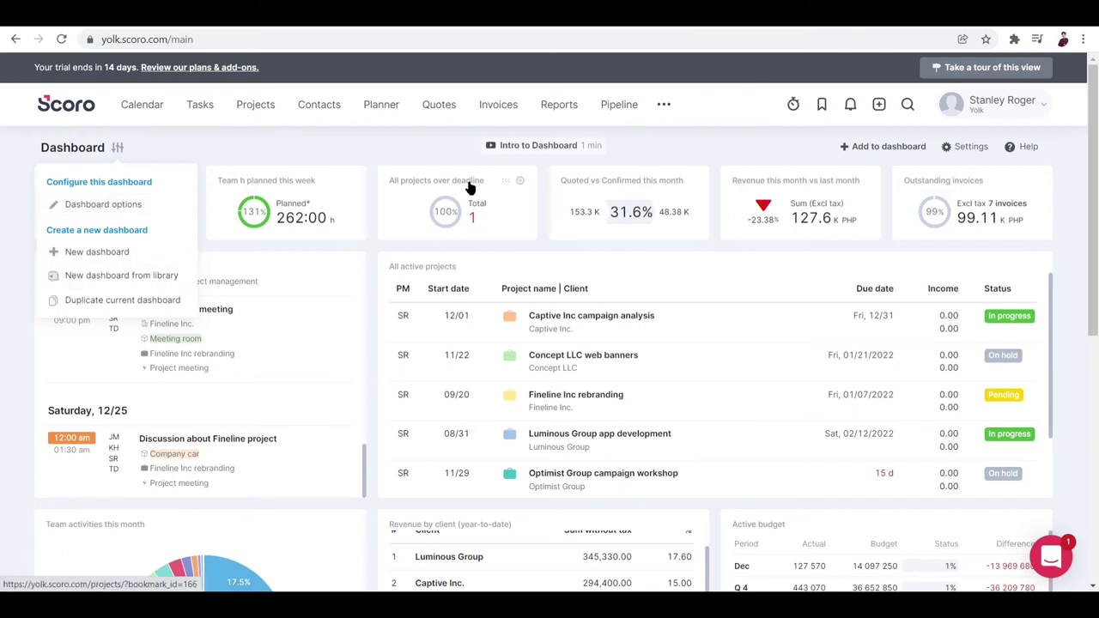
{"action": "left_click", "coordinate": [129, 251]}
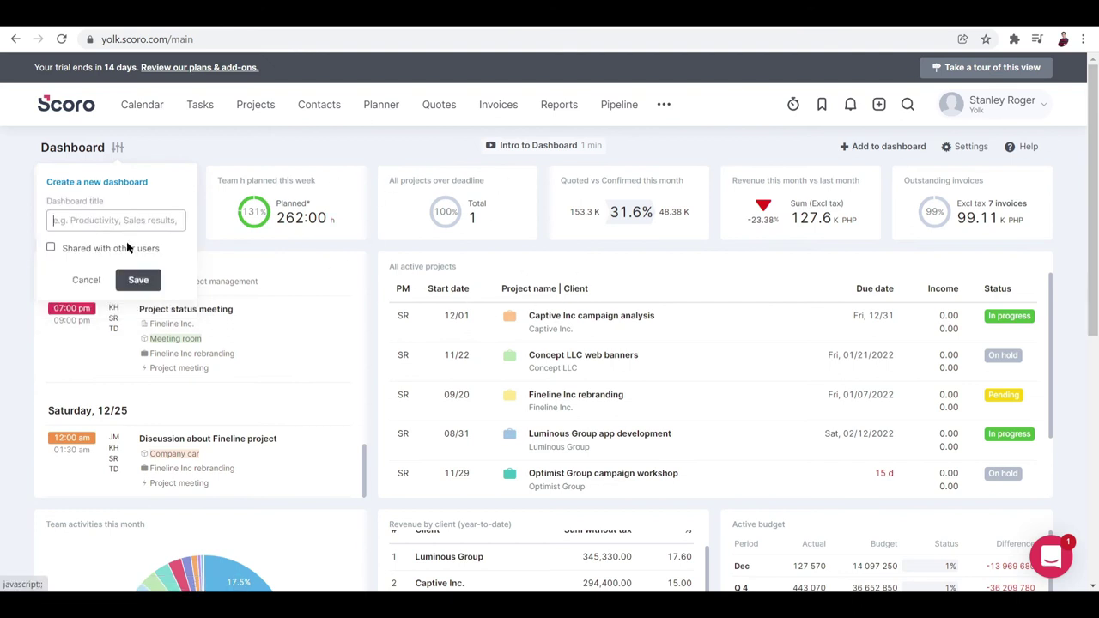
{"action": "left_click", "coordinate": [87, 282]}
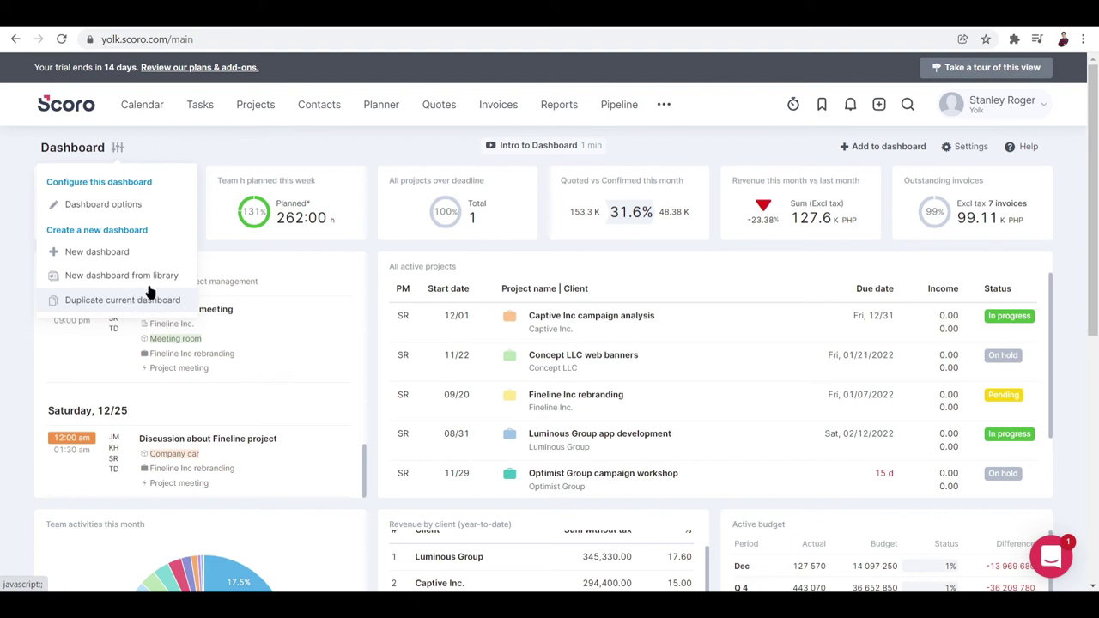
{"action": "left_click", "coordinate": [186, 145]}
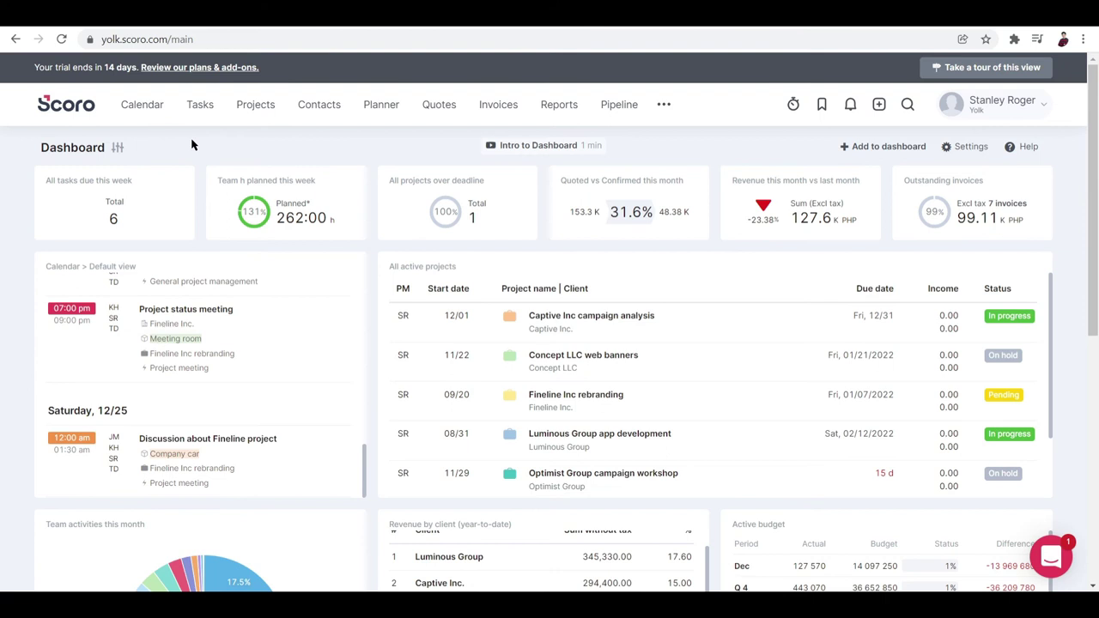
Open the Calendar and scroll through the December 2021 Week 51 meetings
{"action": "left_click", "coordinate": [156, 112]}
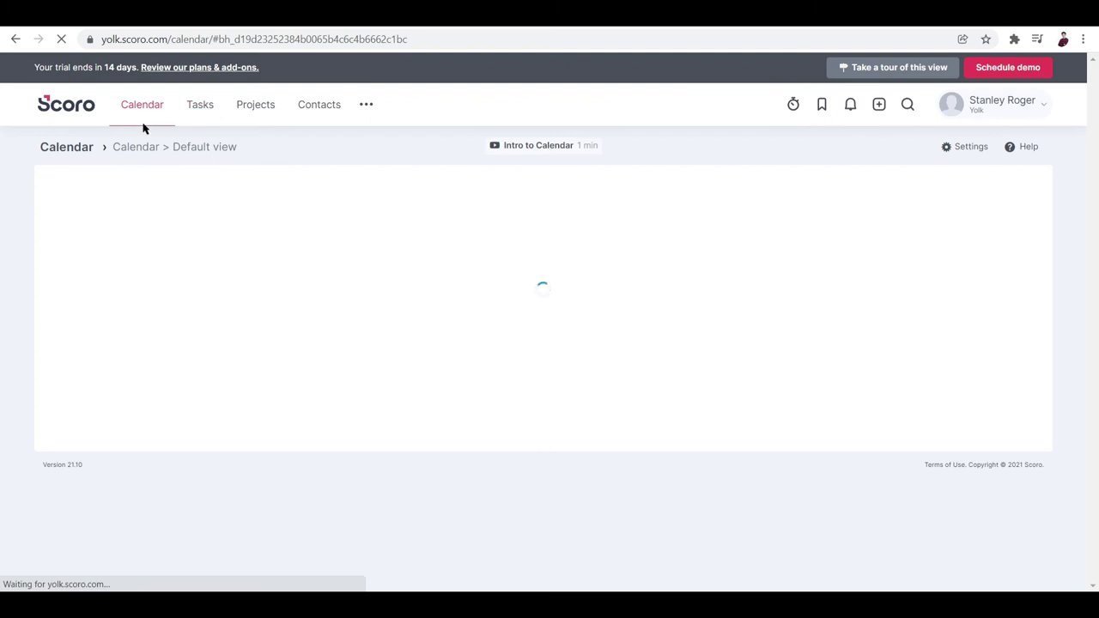
{"action": "scroll", "coordinate": [339, 339], "scroll_direction": "down", "scroll_amount": 1}
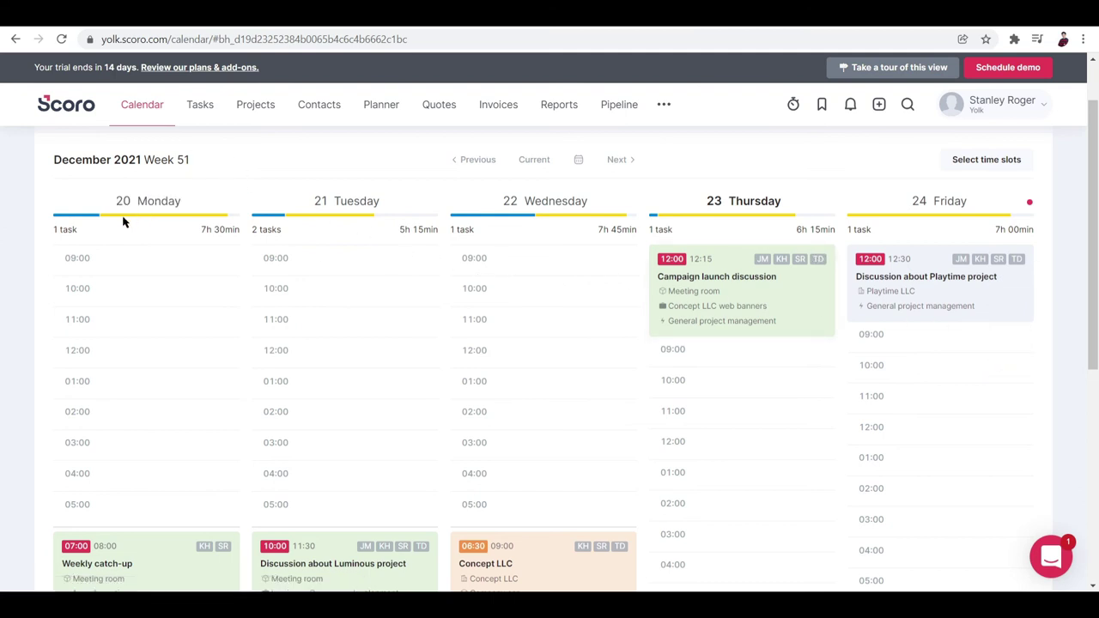
{"action": "scroll", "coordinate": [140, 321], "scroll_direction": "down", "scroll_amount": 3}
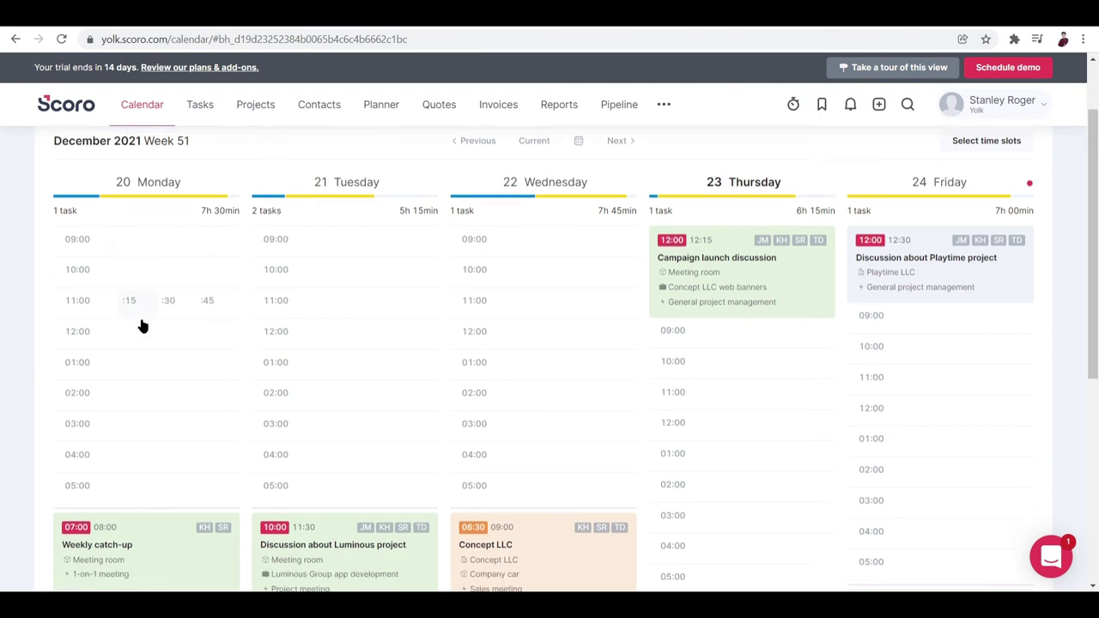
{"action": "scroll", "coordinate": [112, 283], "scroll_direction": "up", "scroll_amount": 2}
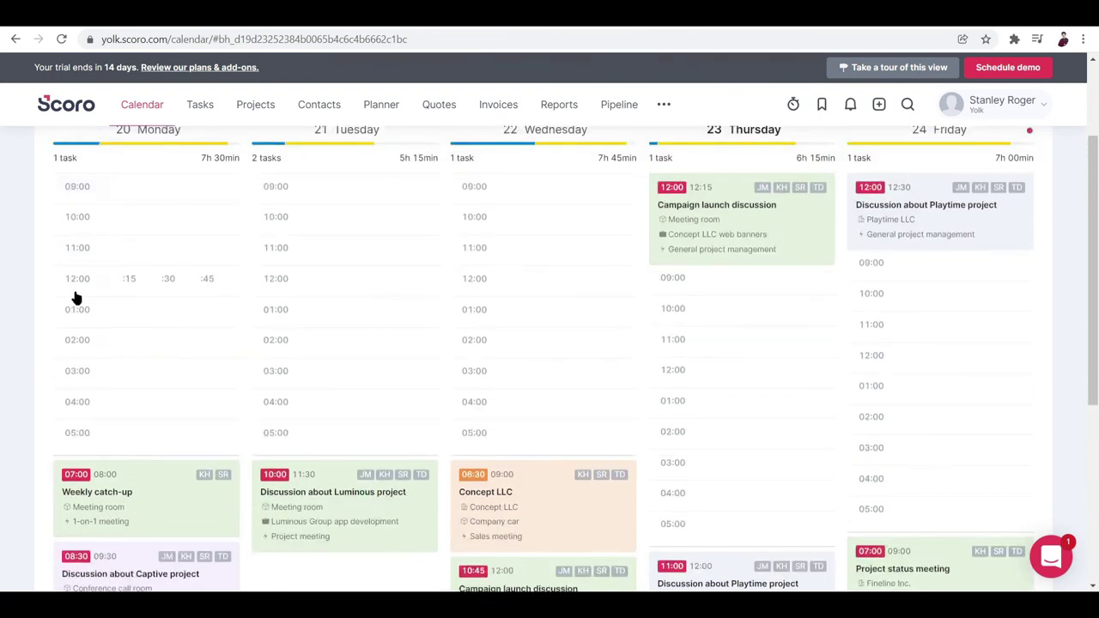
{"action": "scroll", "coordinate": [86, 288], "scroll_direction": "up", "scroll_amount": 2}
{"action": "mouse_move", "coordinate": [128, 266]}
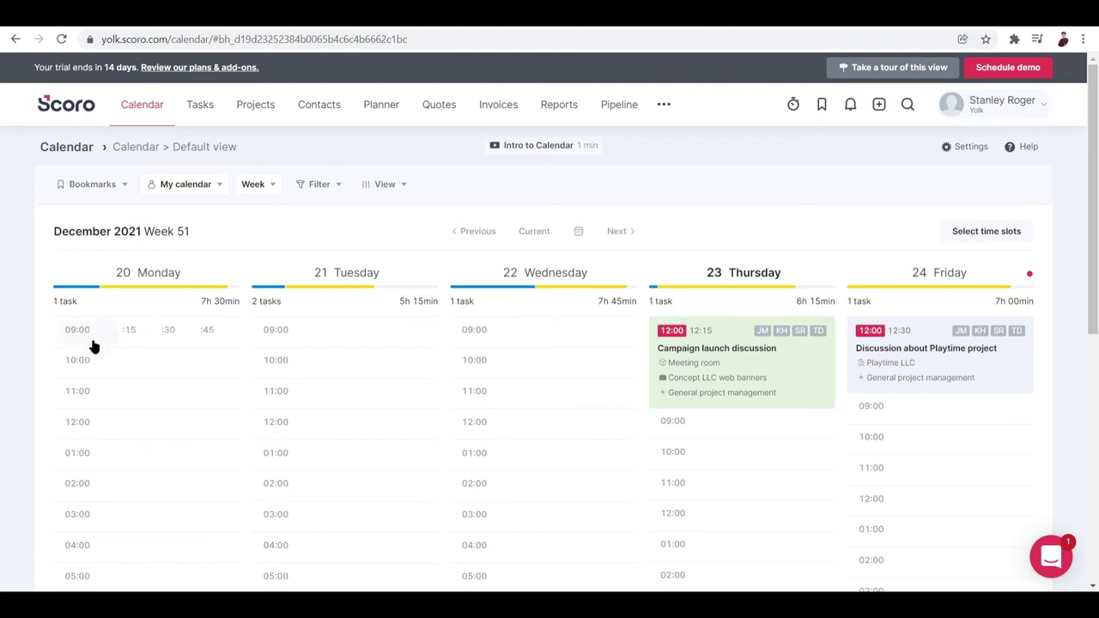
{"action": "scroll", "coordinate": [135, 472], "scroll_direction": "down", "scroll_amount": 1}
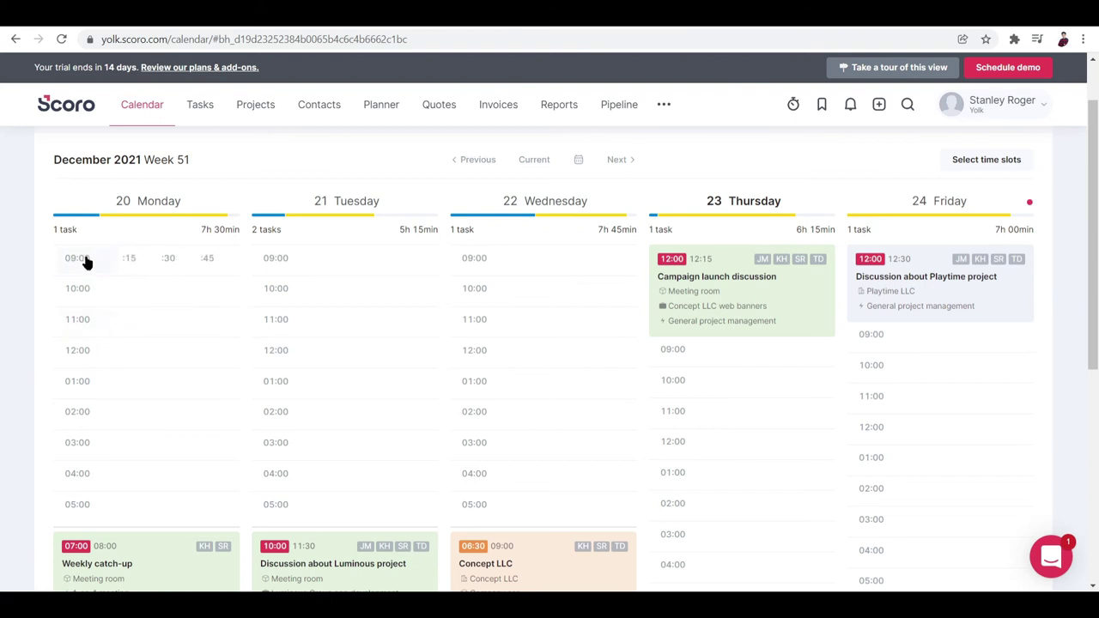
{"action": "scroll", "coordinate": [66, 512], "scroll_direction": "down", "scroll_amount": 2}
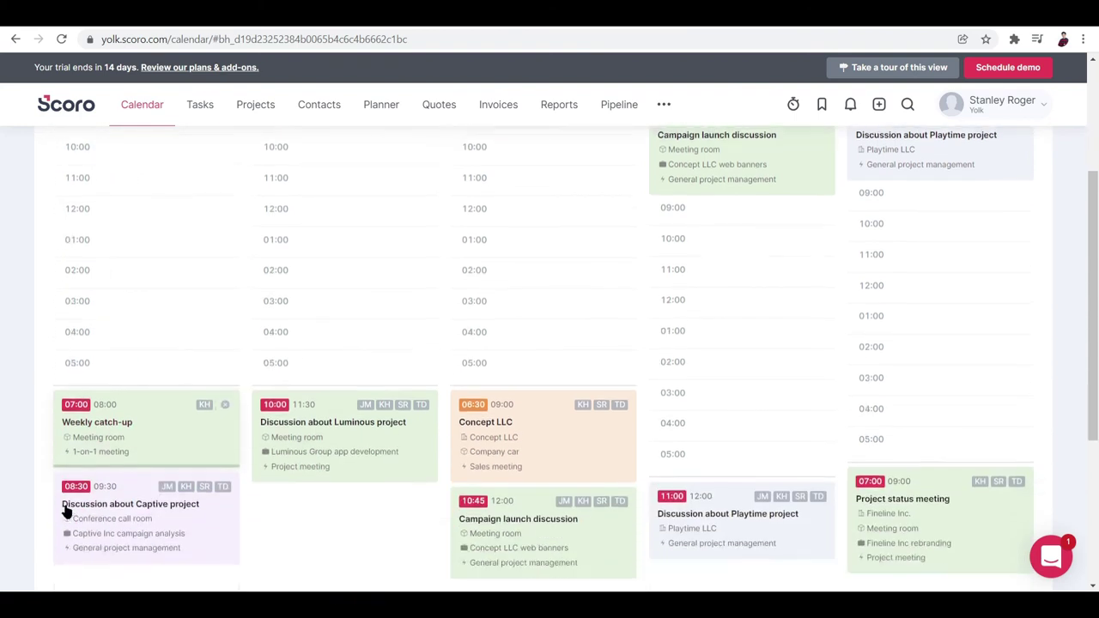
{"action": "scroll", "coordinate": [260, 492], "scroll_direction": "up", "scroll_amount": 3}
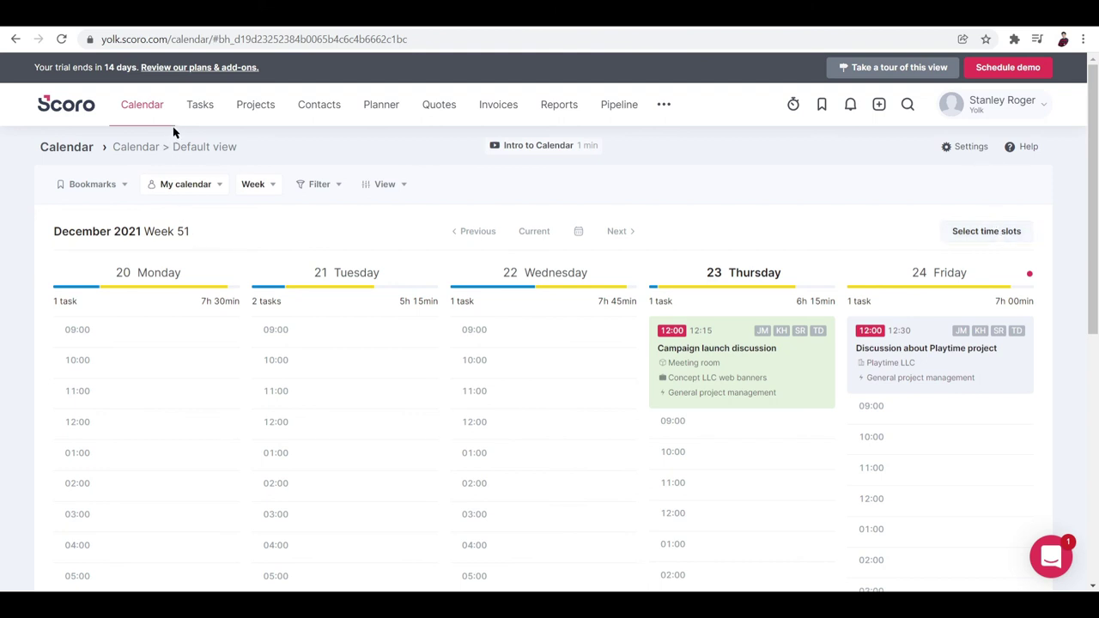
Open Tasks and scroll through the six overdue and upcoming tasks
{"action": "left_click", "coordinate": [201, 109]}
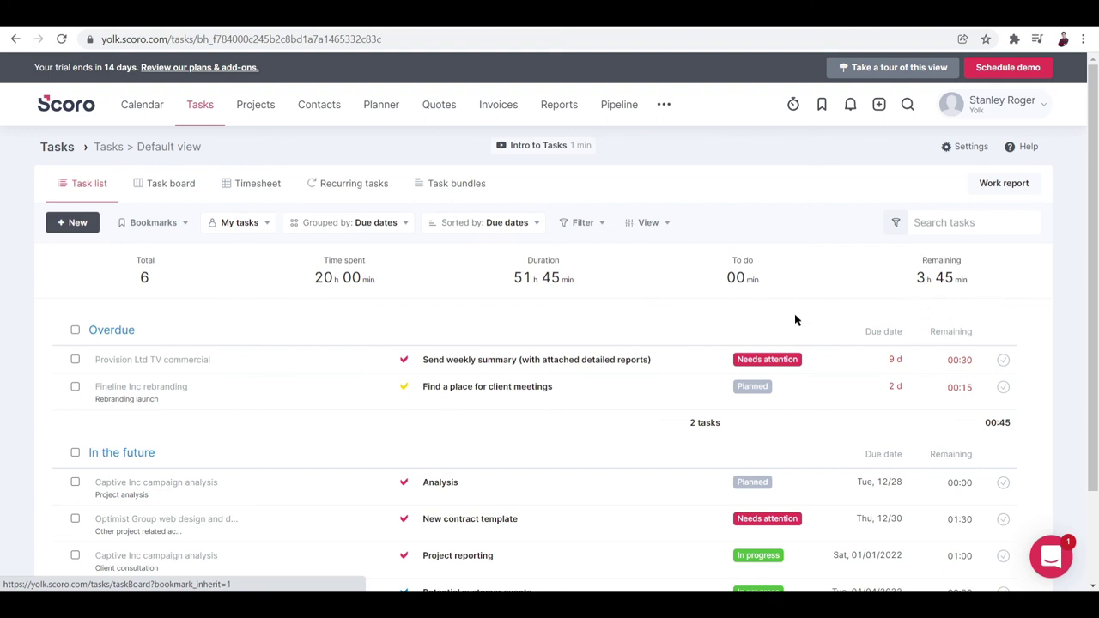
{"action": "scroll", "coordinate": [856, 351], "scroll_direction": "down", "scroll_amount": 2}
{"action": "scroll", "coordinate": [77, 231], "scroll_direction": "up", "scroll_amount": 2}
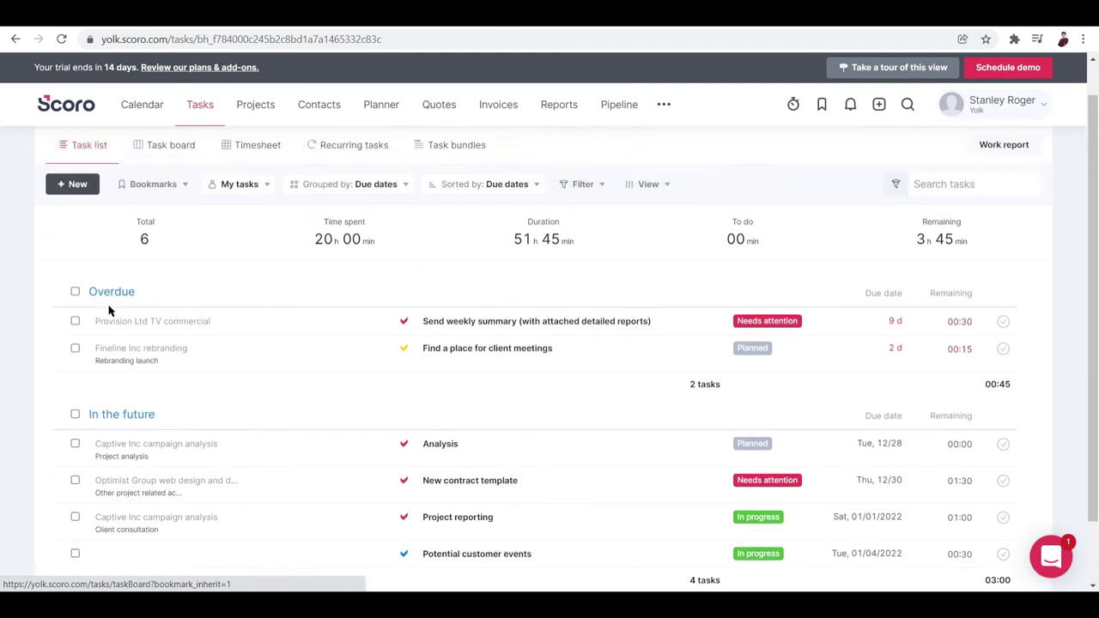
{"action": "scroll", "coordinate": [123, 458], "scroll_direction": "down", "scroll_amount": 2}
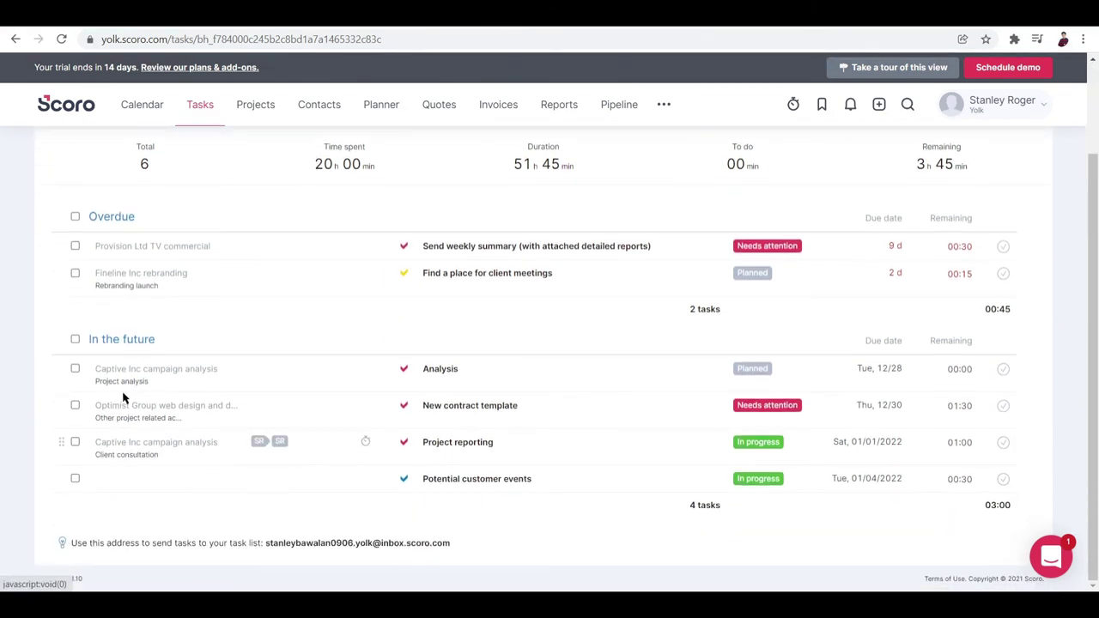
{"action": "scroll", "coordinate": [155, 456], "scroll_direction": "up", "scroll_amount": 2}
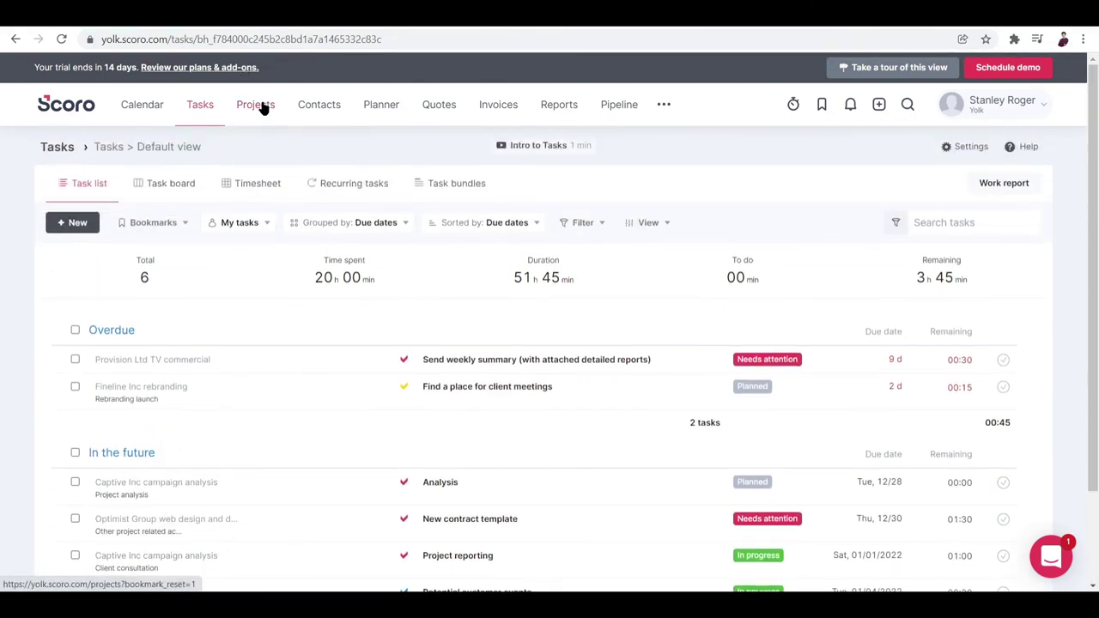
Open Projects and scroll through all seven projects with their status and due dates
{"action": "left_click", "coordinate": [260, 104]}
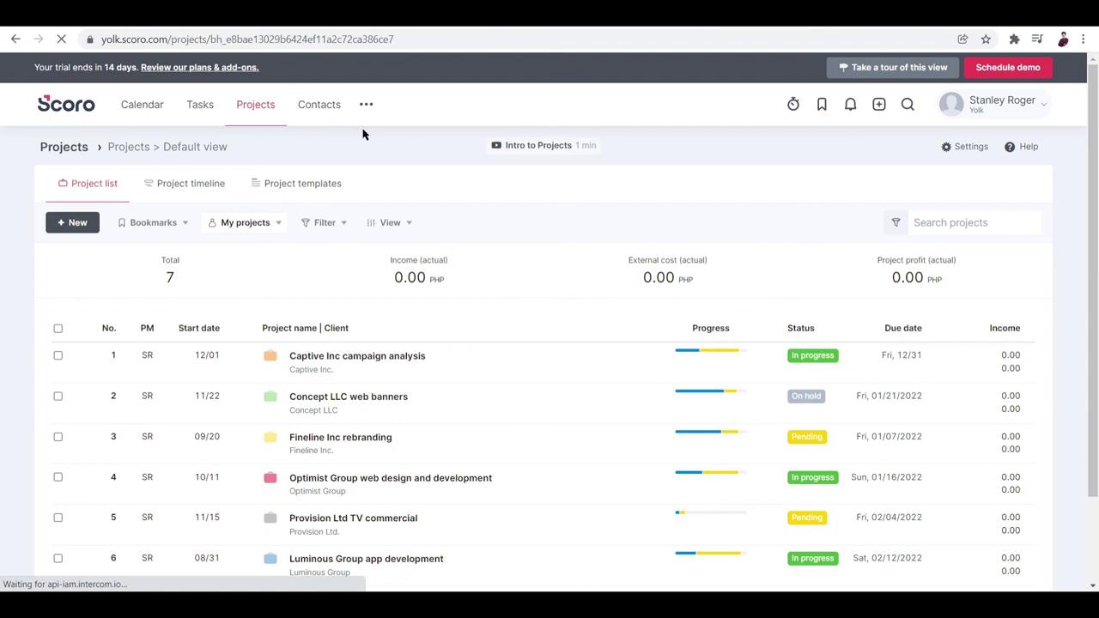
{"action": "scroll", "coordinate": [411, 412], "scroll_direction": "down", "scroll_amount": 2}
{"action": "scroll", "coordinate": [412, 426], "scroll_direction": "up", "scroll_amount": 2}
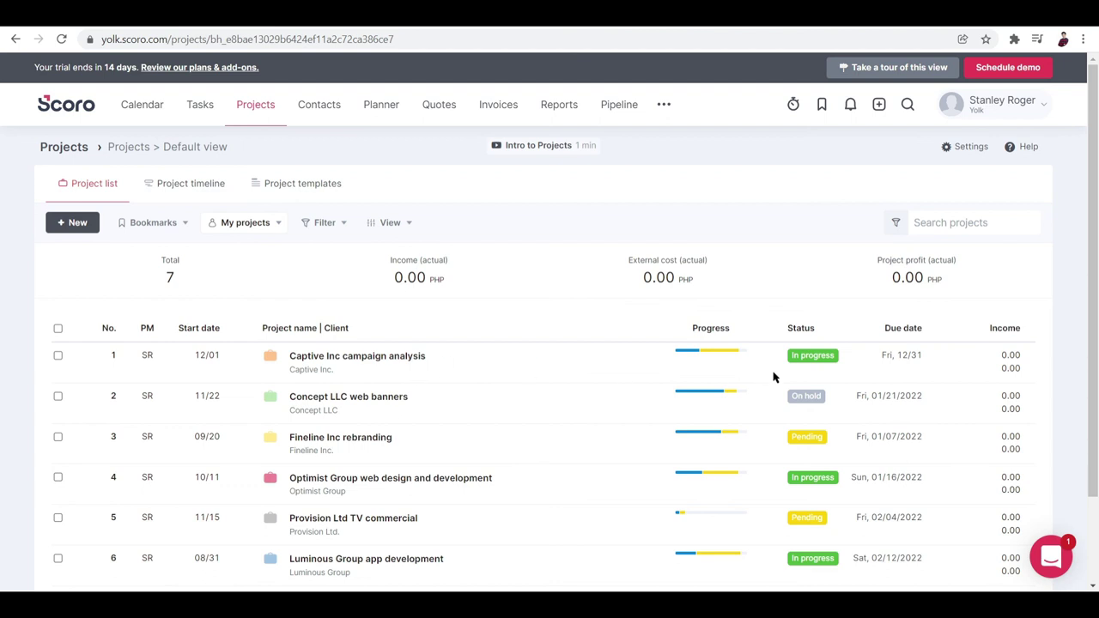
{"action": "scroll", "coordinate": [773, 378], "scroll_direction": "down", "scroll_amount": 2}
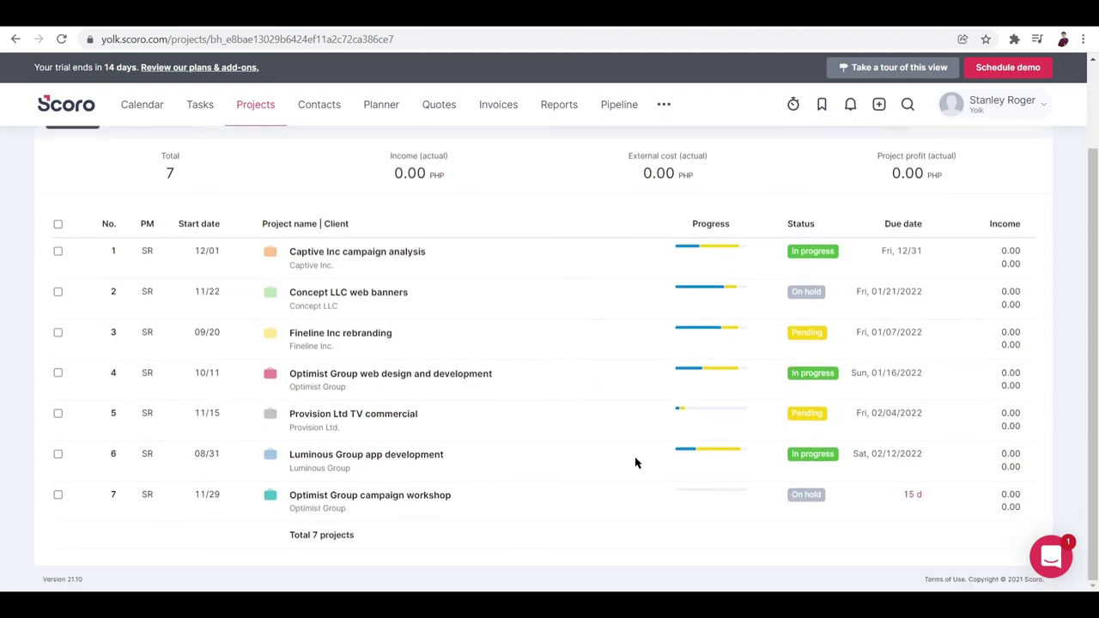
{"action": "scroll", "coordinate": [636, 463], "scroll_direction": "up", "scroll_amount": 2}
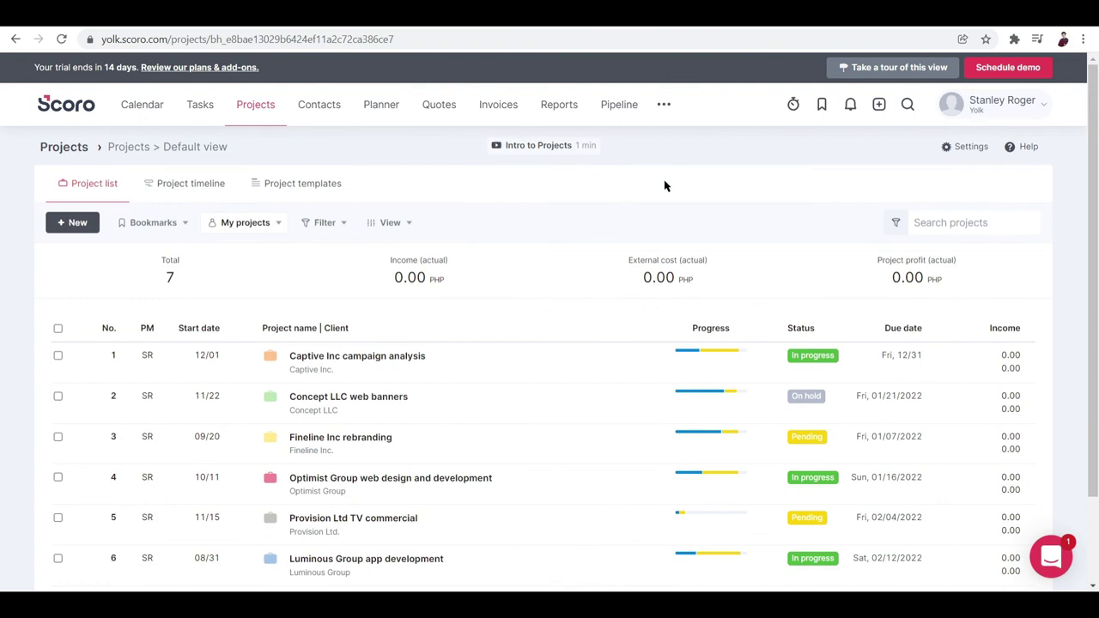